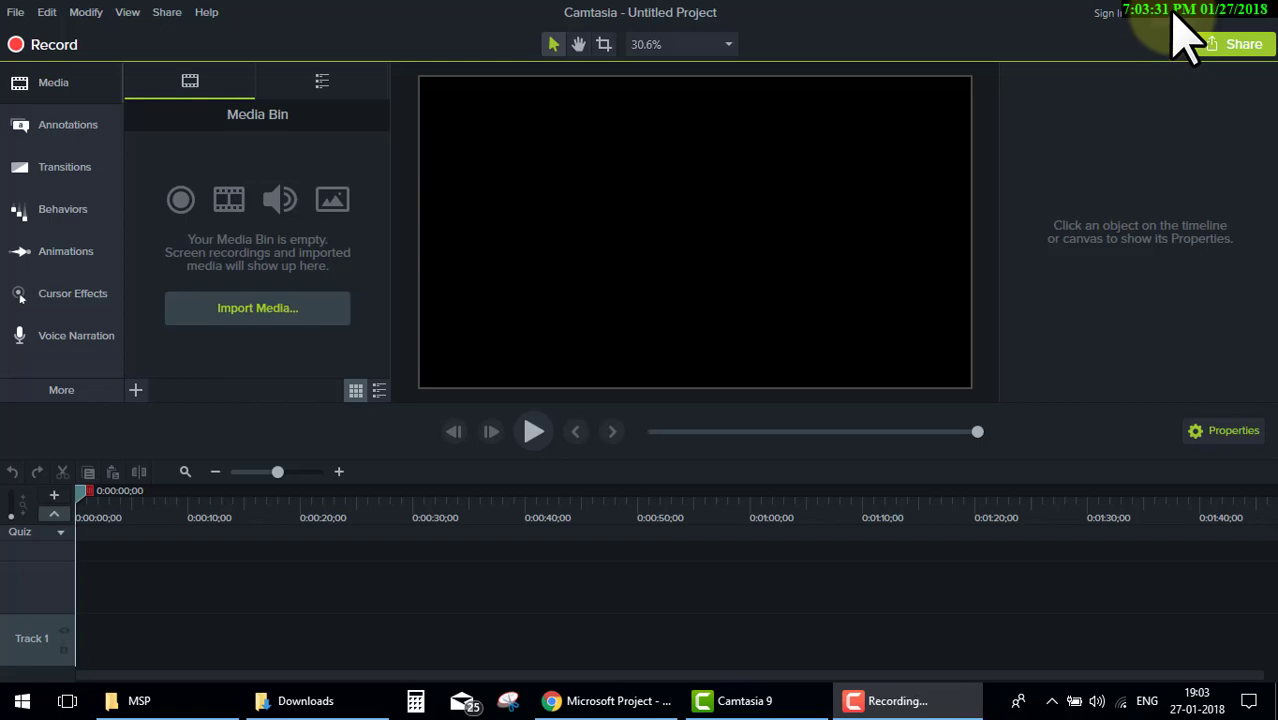
# Step: Start the Camtasia 9 recording and minimize the editor to reveal the desktop
pyautogui.click(1180, 12)
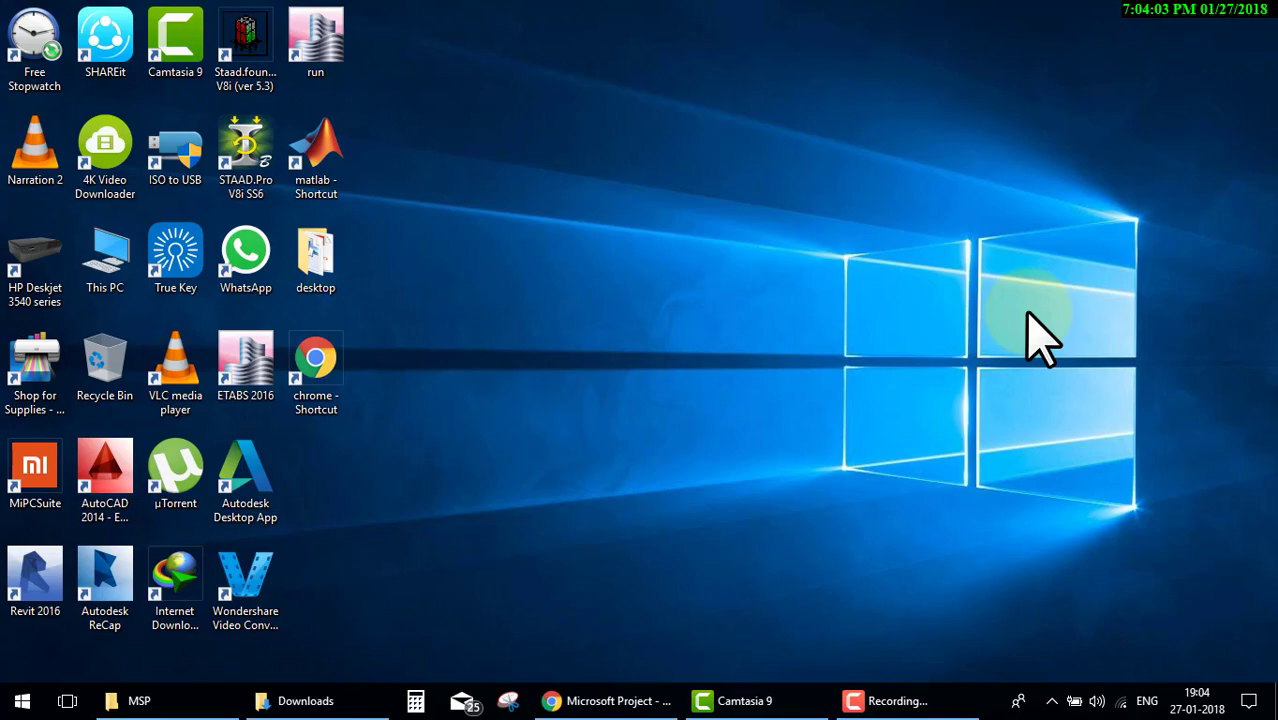
# Step: Search the Start menu for 'project' and launch Project 2013 from the results
pyautogui.press('super')
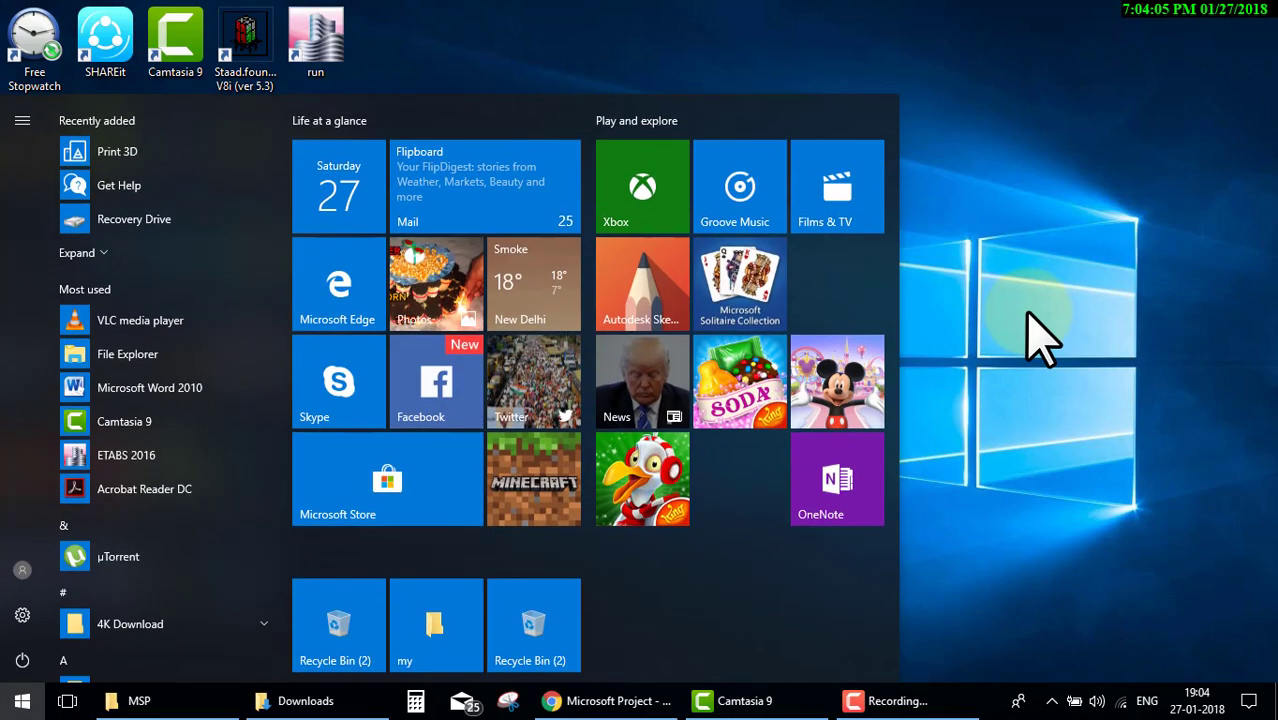
pyautogui.write('project')
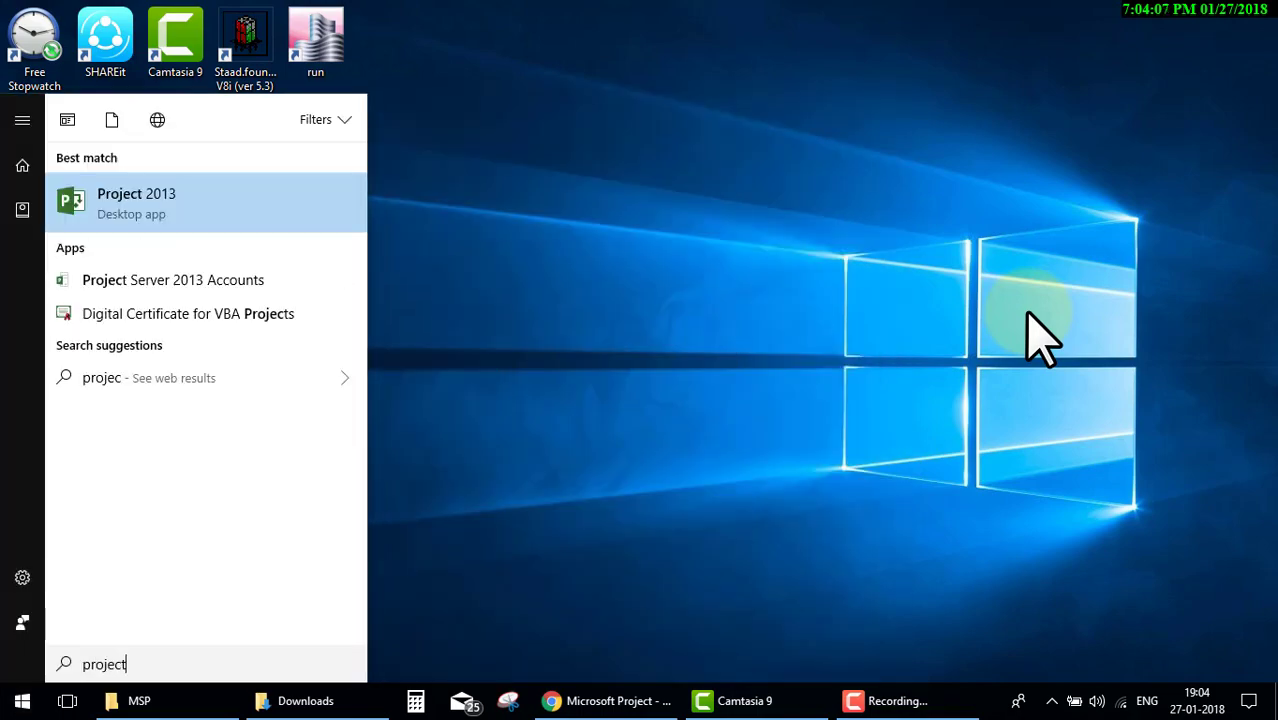
pyautogui.click(270, 205)
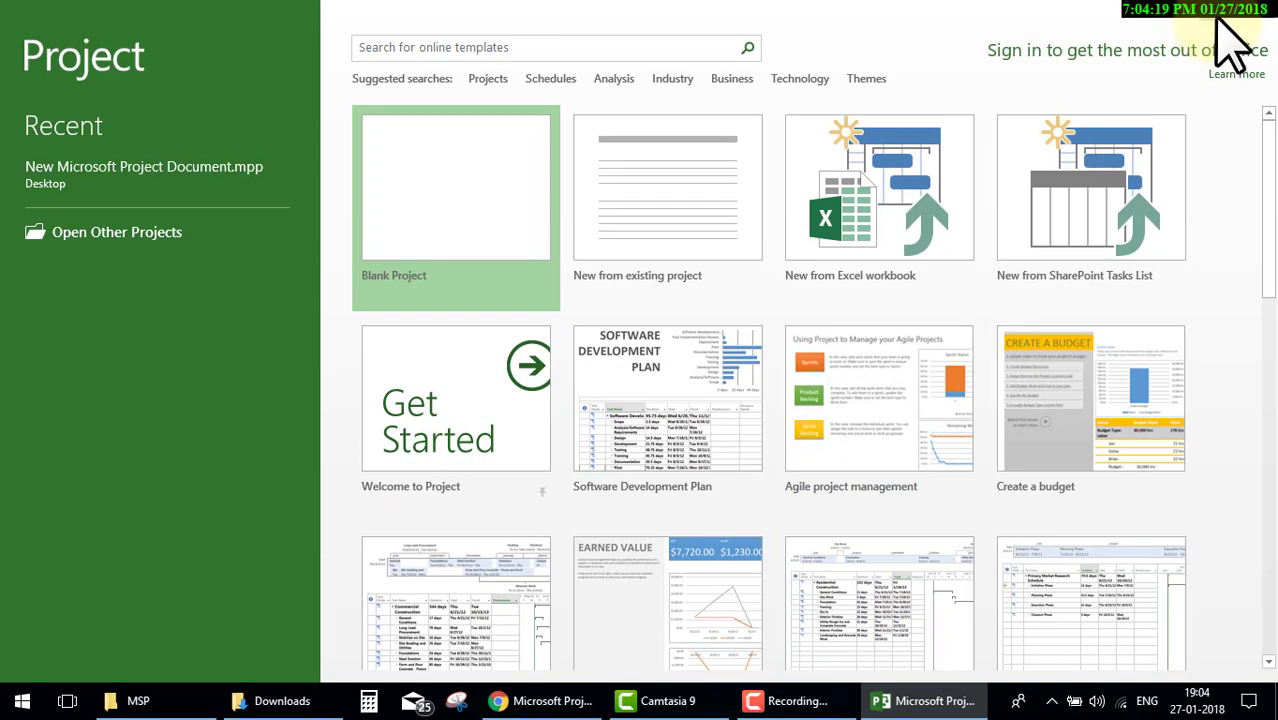
# Step: Create a new Microsoft Project Document on the desktop, keeping its default name
pyautogui.press('super+d')
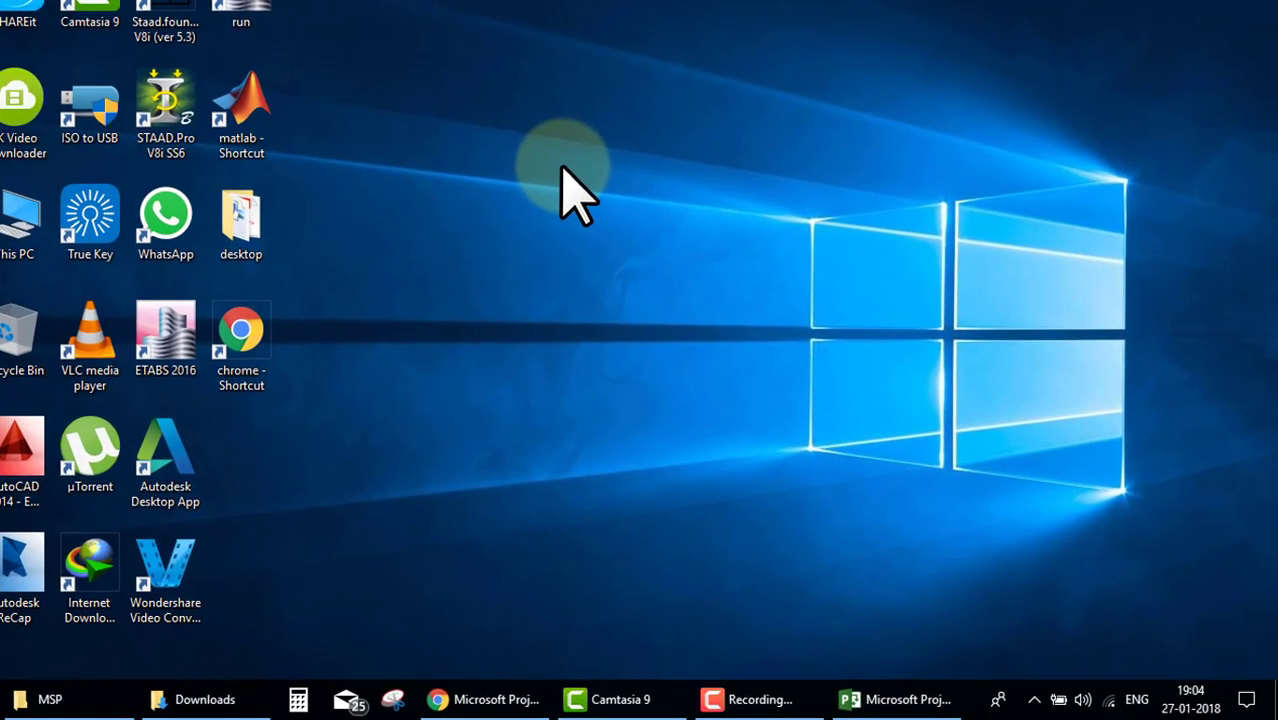
pyautogui.rightClick(613, 208)
pyautogui.moveTo(358, 250)
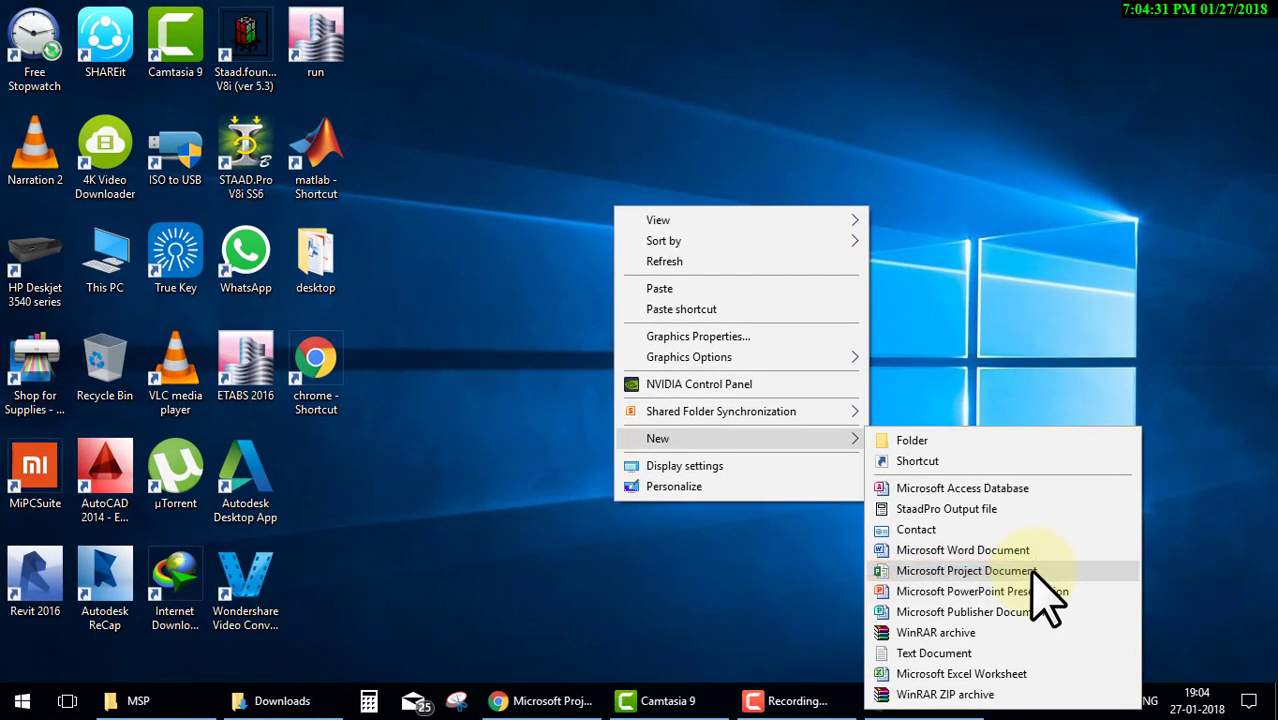
pyautogui.click(1033, 573)
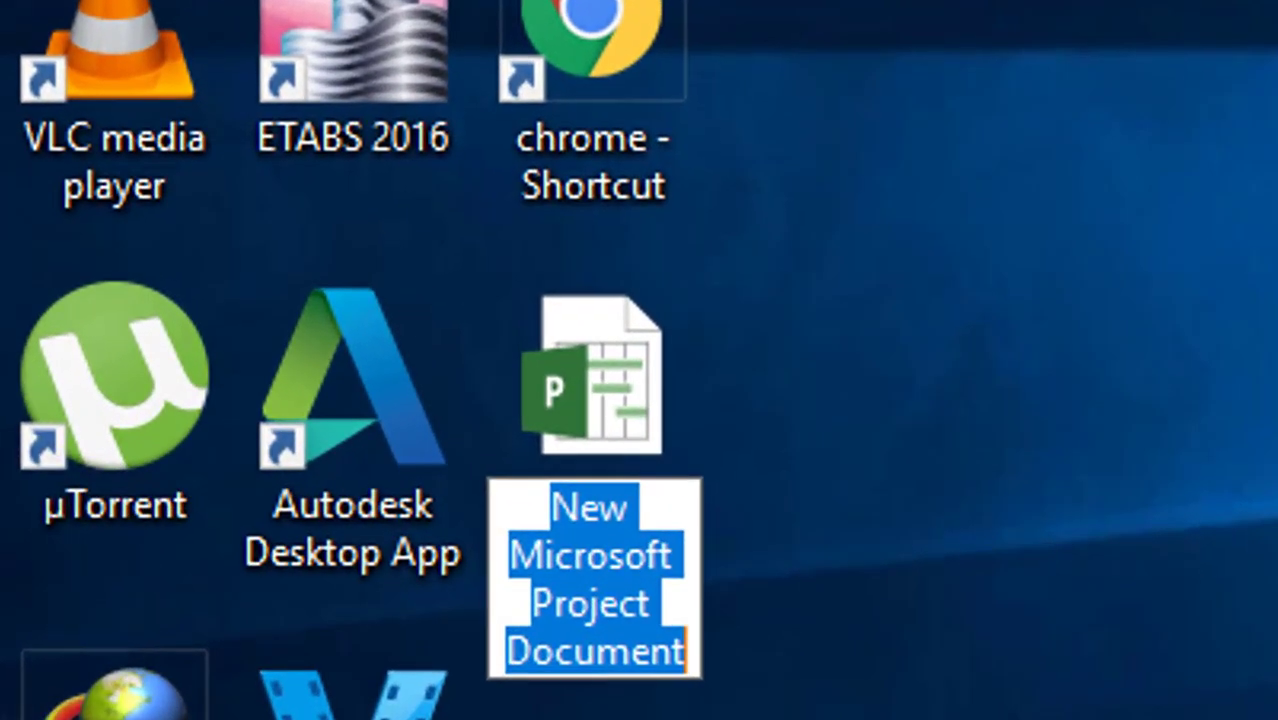
pyautogui.press('Return')
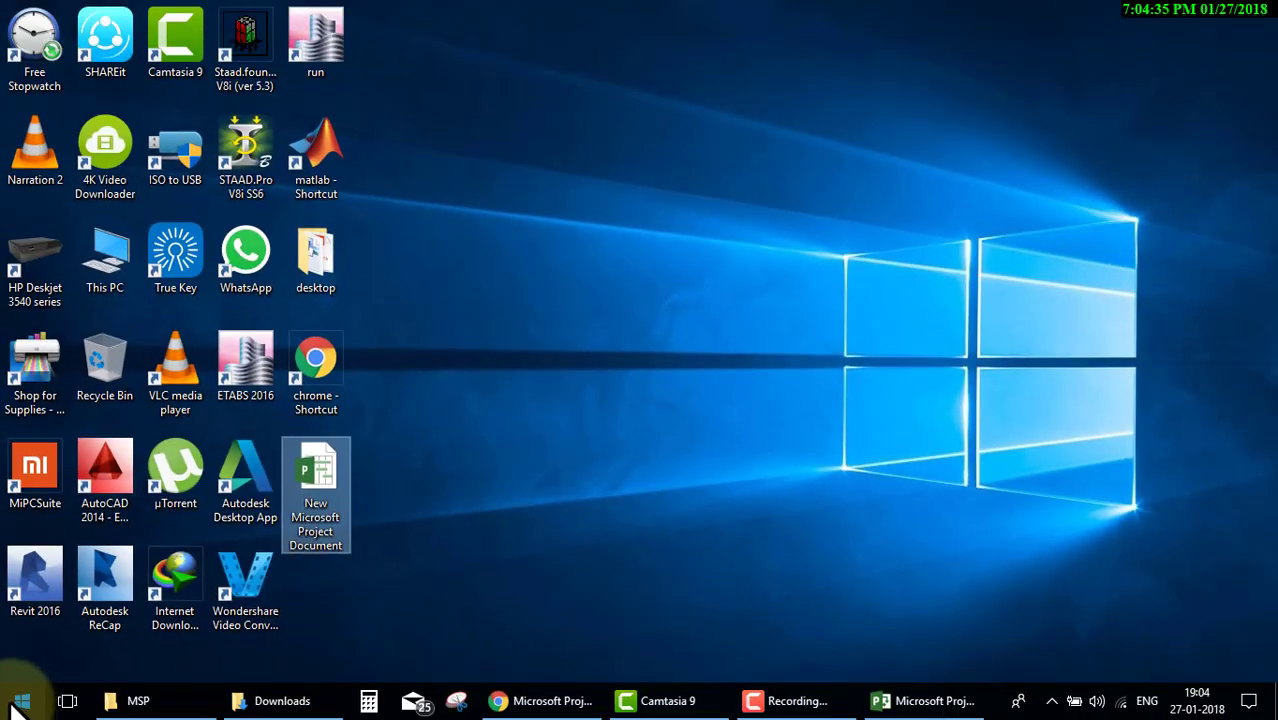
# Step: Open New Microsoft Project Document.mpp from the desktop in Project 2013
pyautogui.click(22, 700)
pyautogui.click(988, 321)
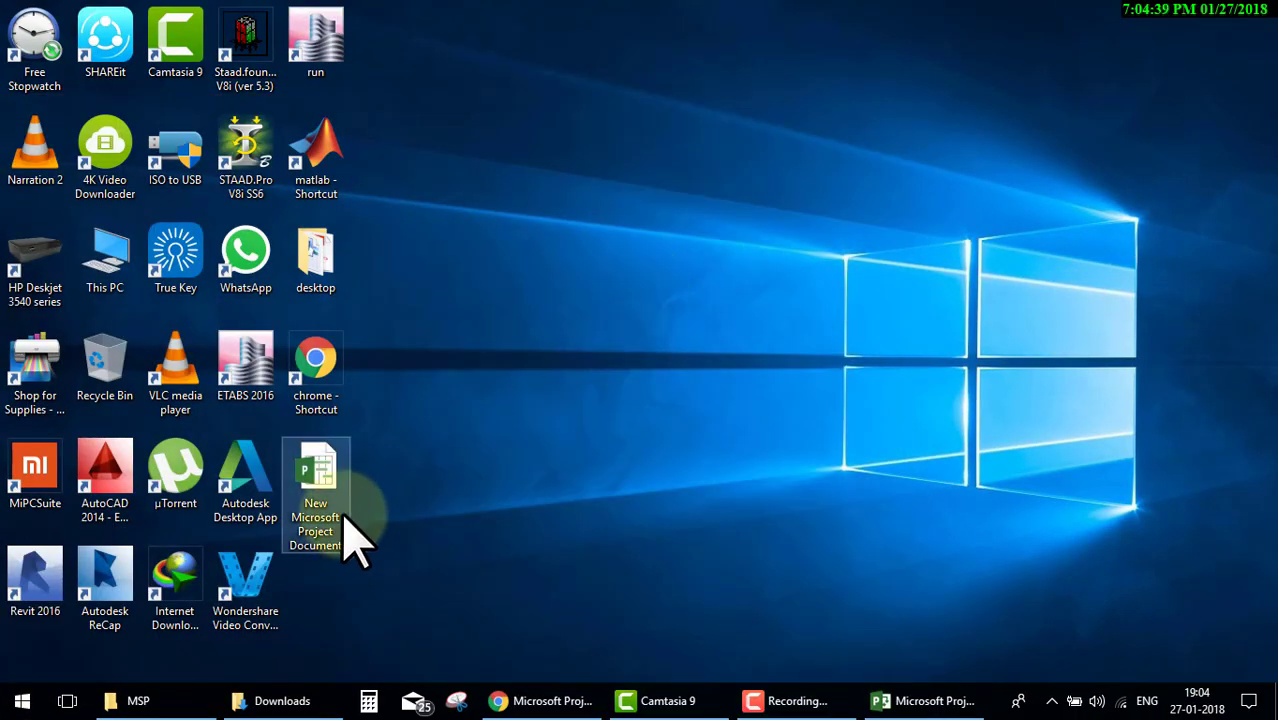
pyautogui.doubleClick(318, 490)
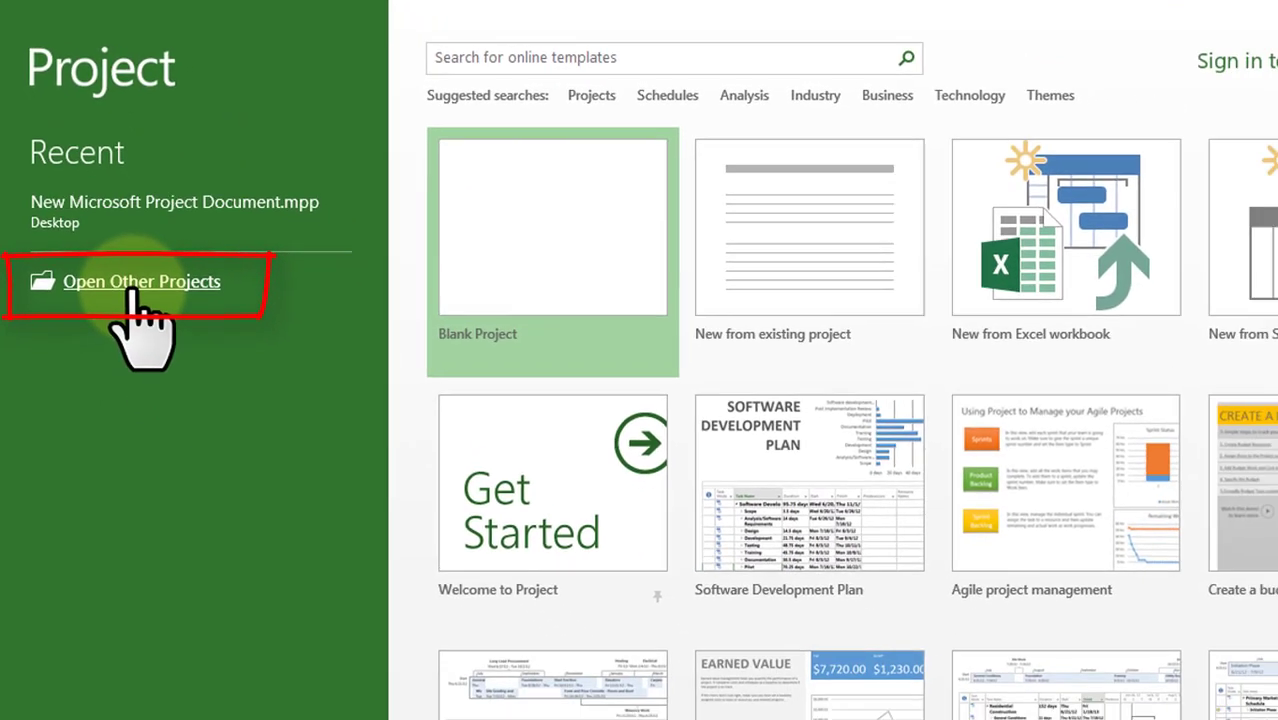
pyautogui.click(150, 312)
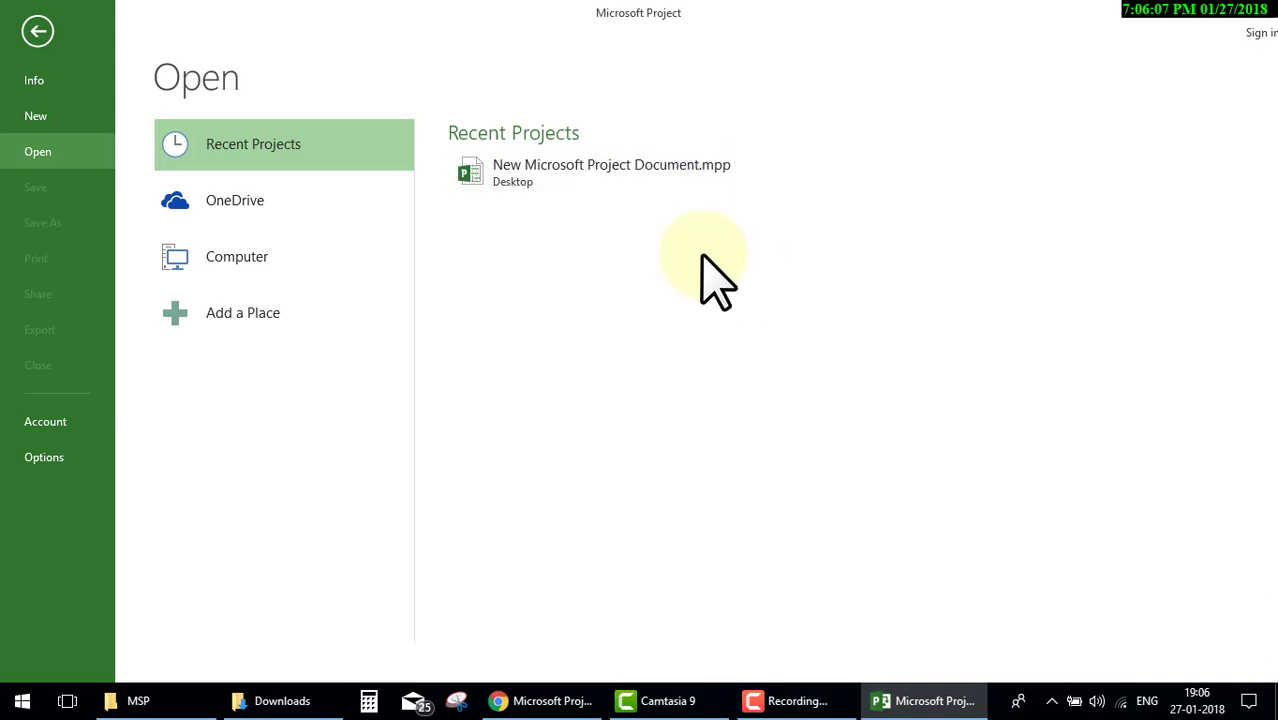
pyautogui.click(270, 204)
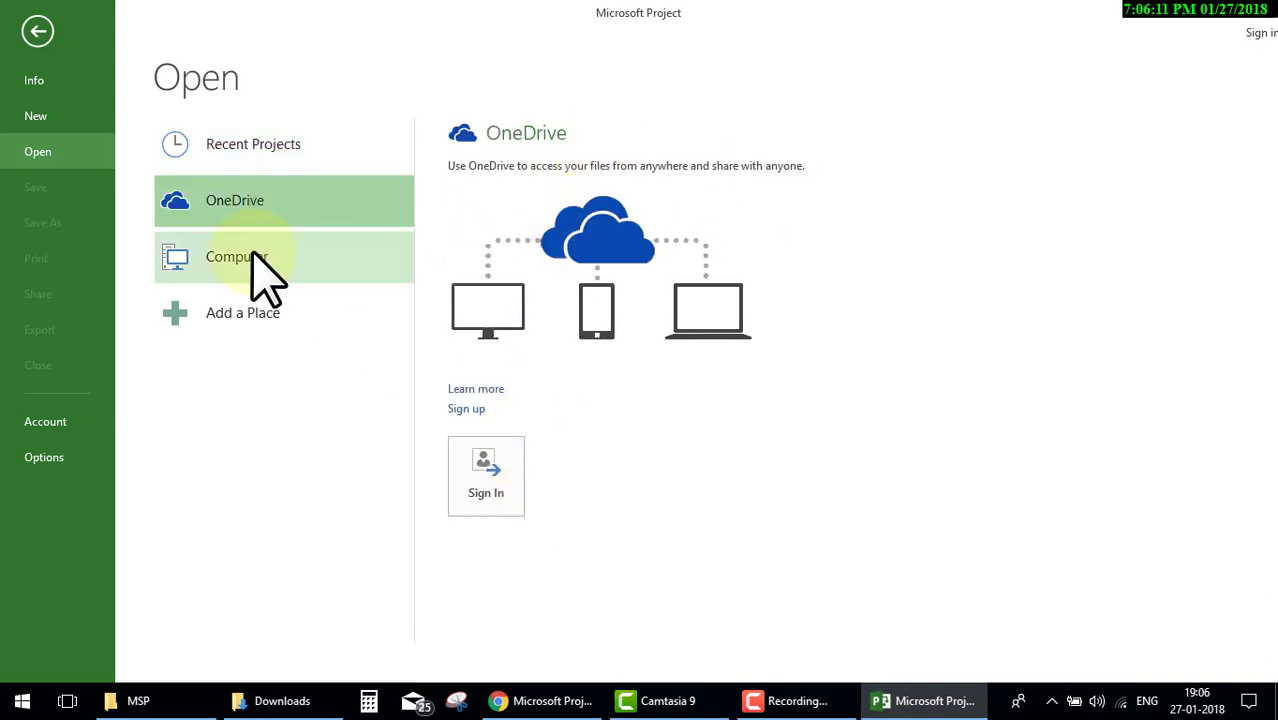
pyautogui.click(258, 272)
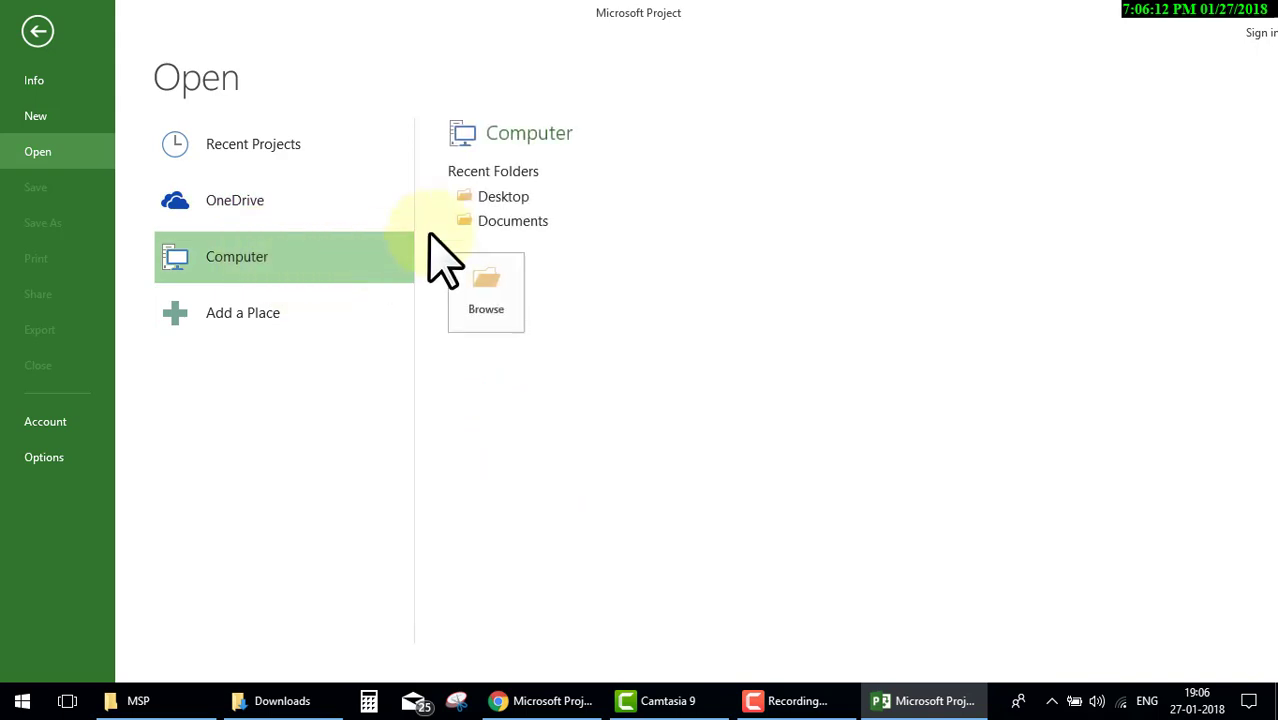
pyautogui.click(225, 316)
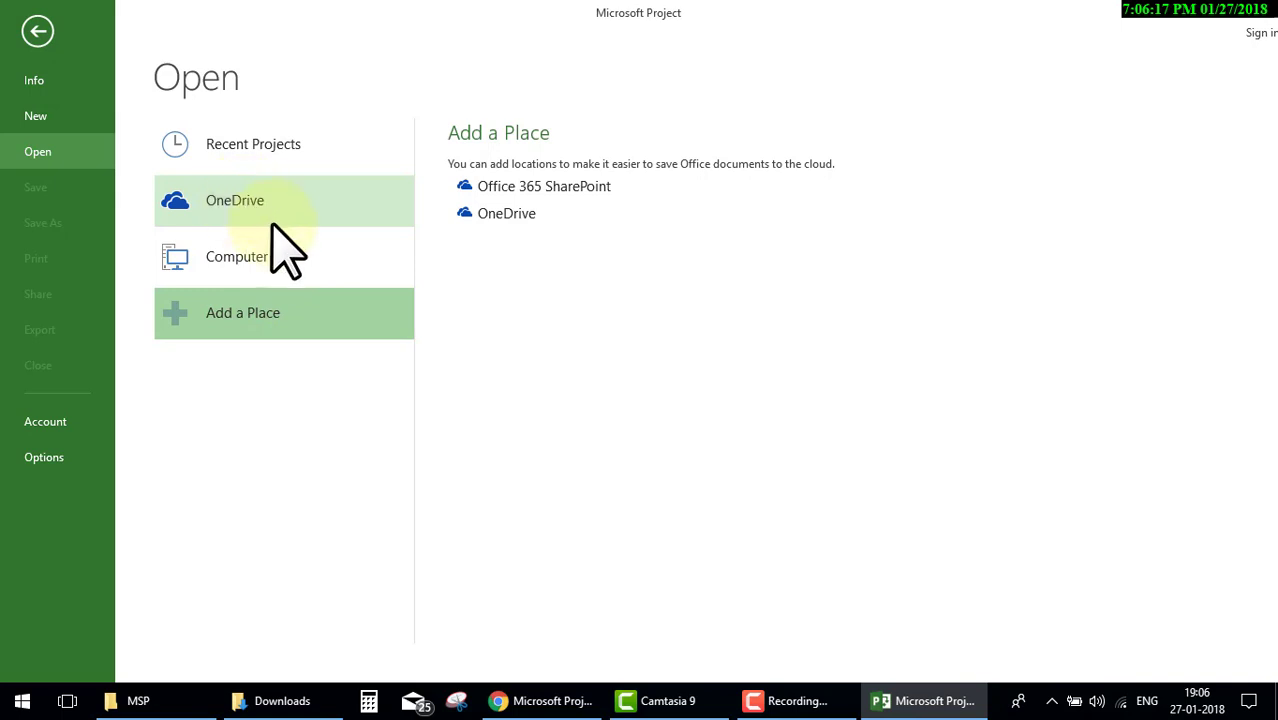
pyautogui.click(36, 33)
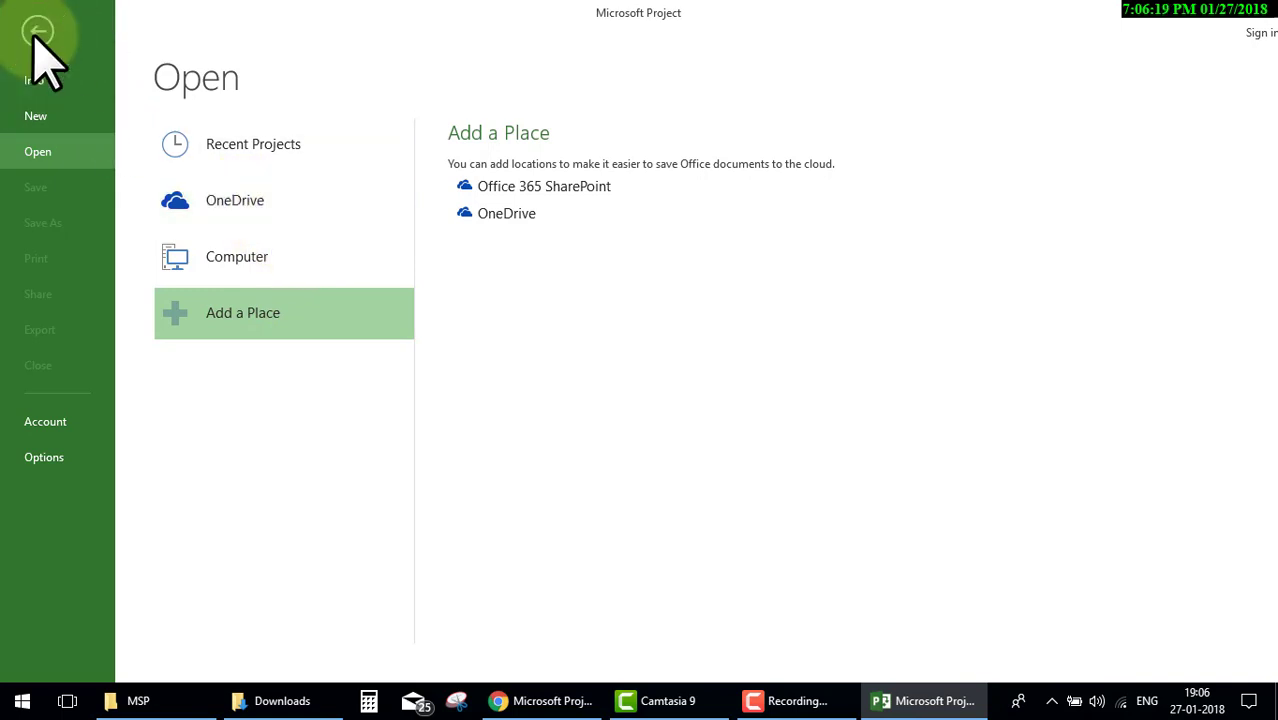
pyautogui.click(36, 33)
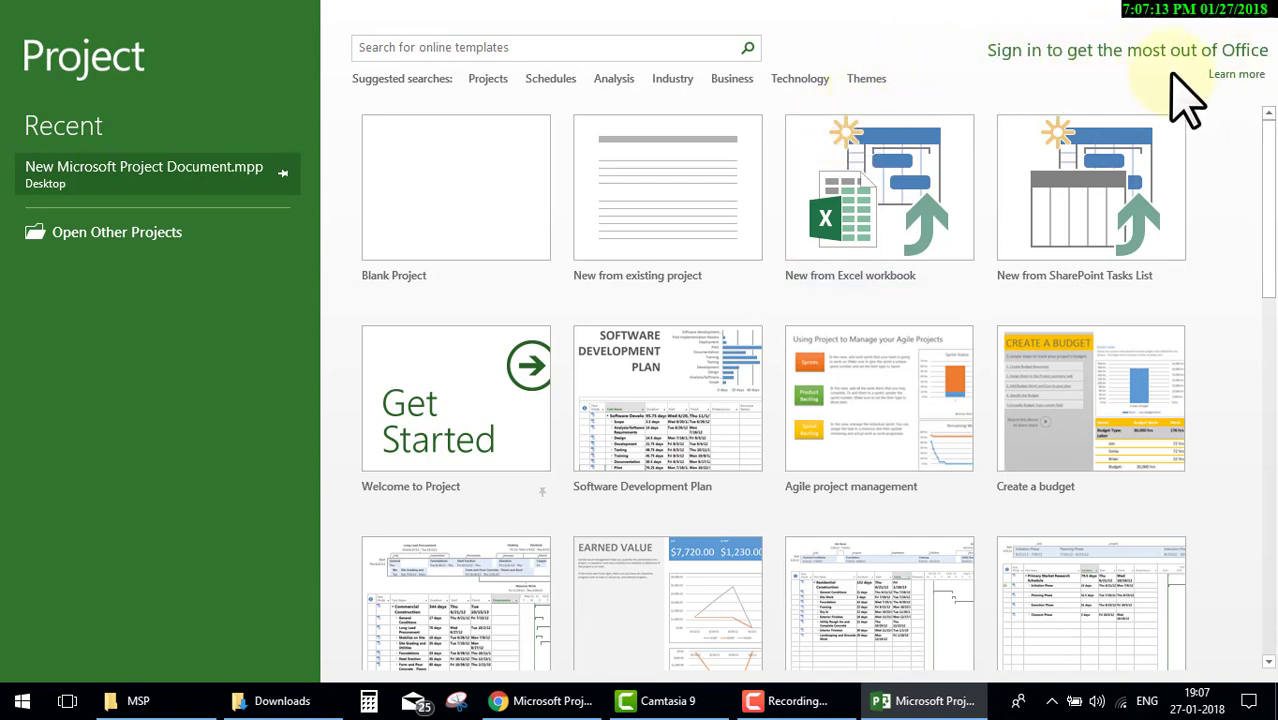
pyautogui.click(681, 47)
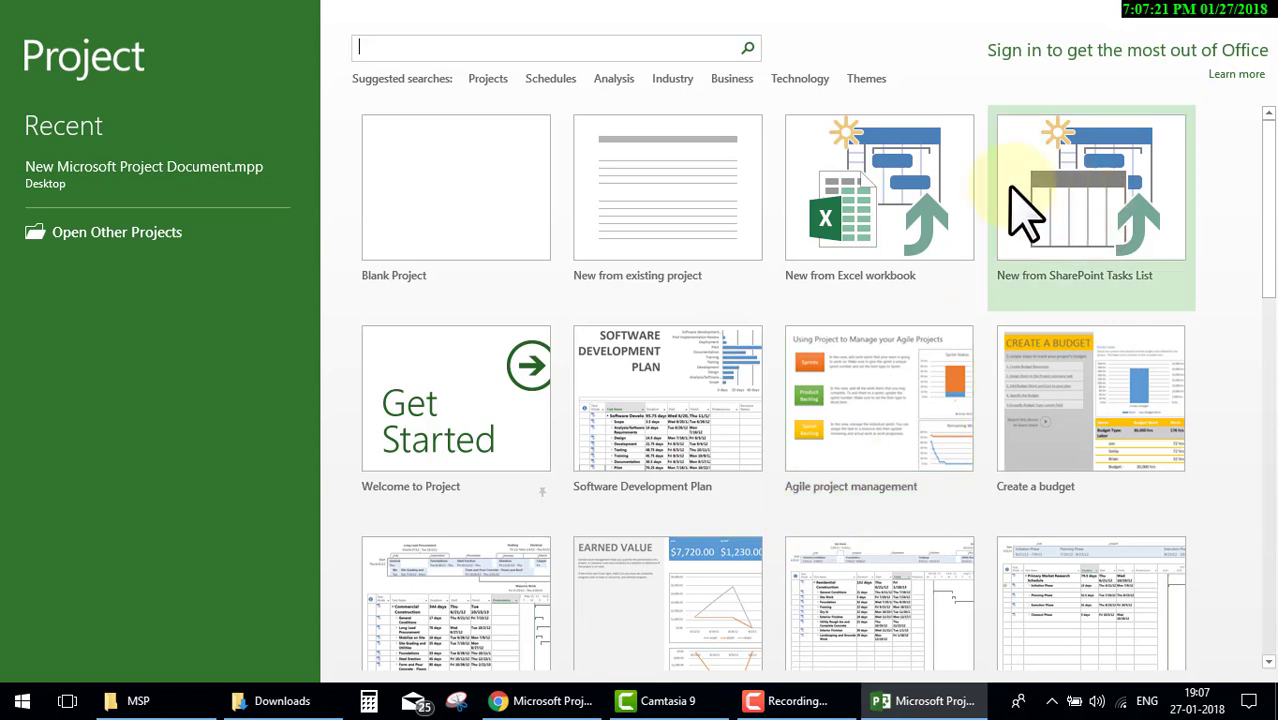
pyautogui.click(503, 262)
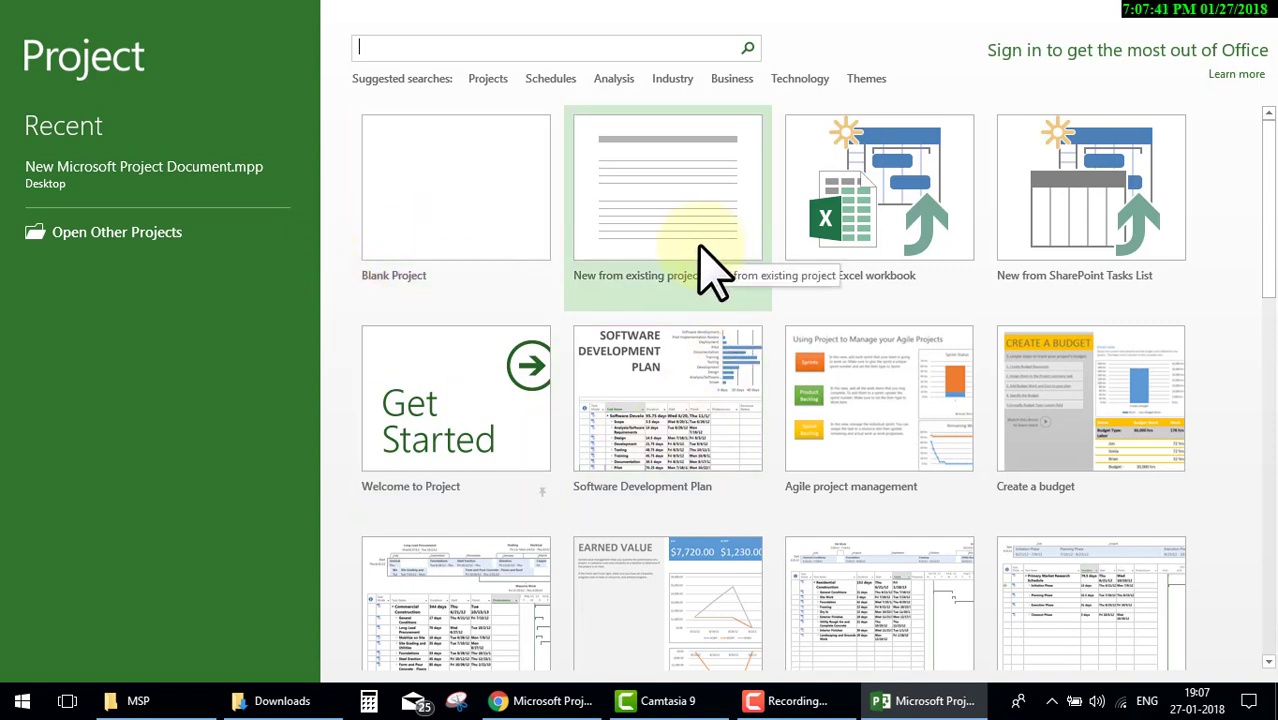
pyautogui.click(686, 243)
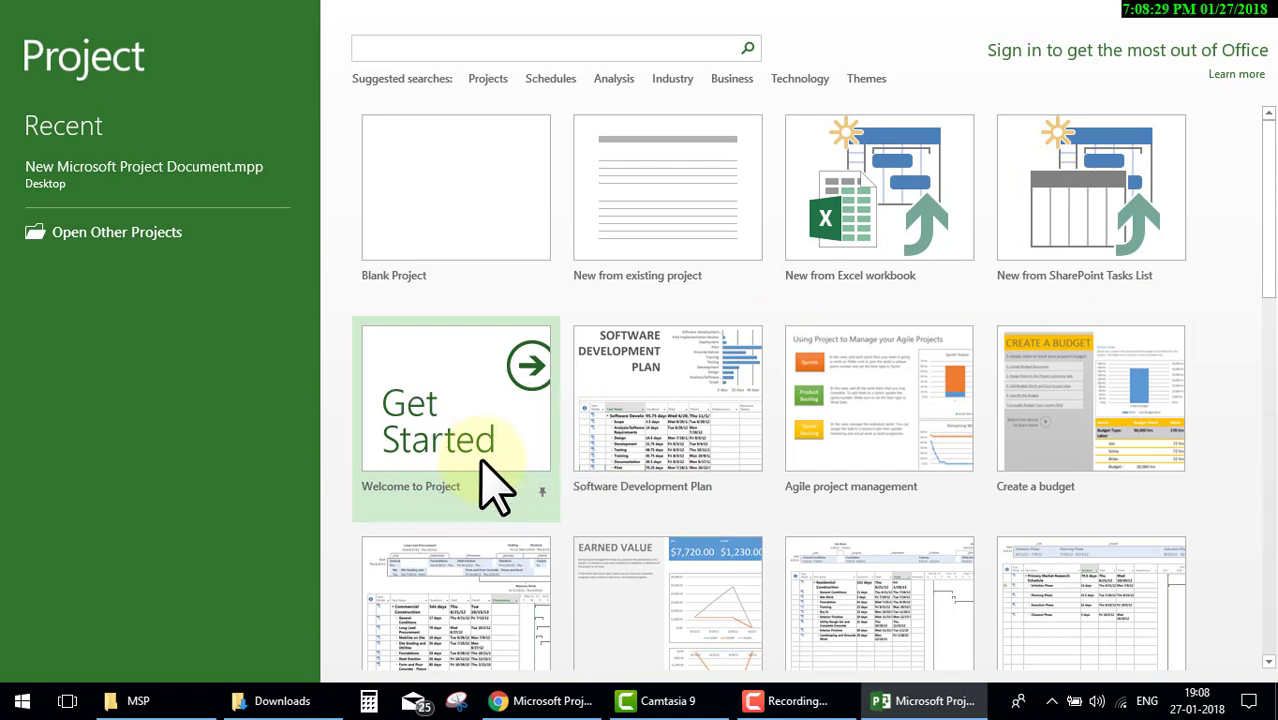
pyautogui.click(519, 432)
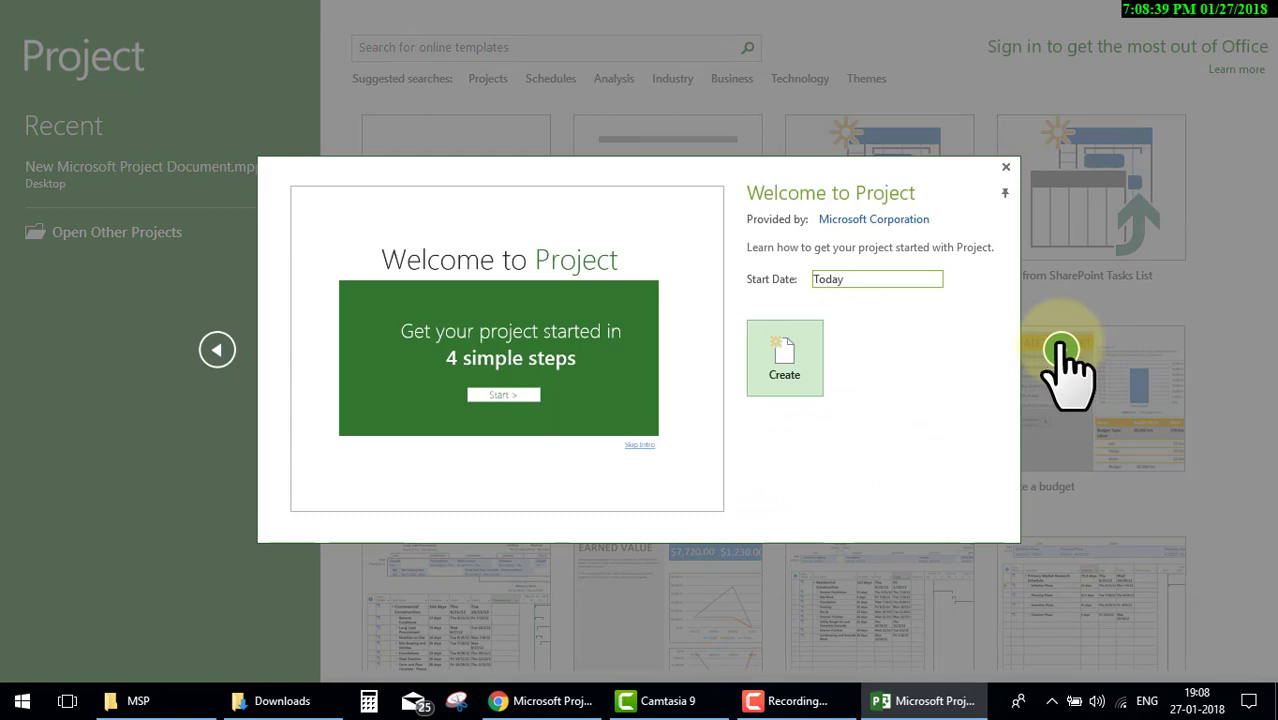
pyautogui.click(820, 550)
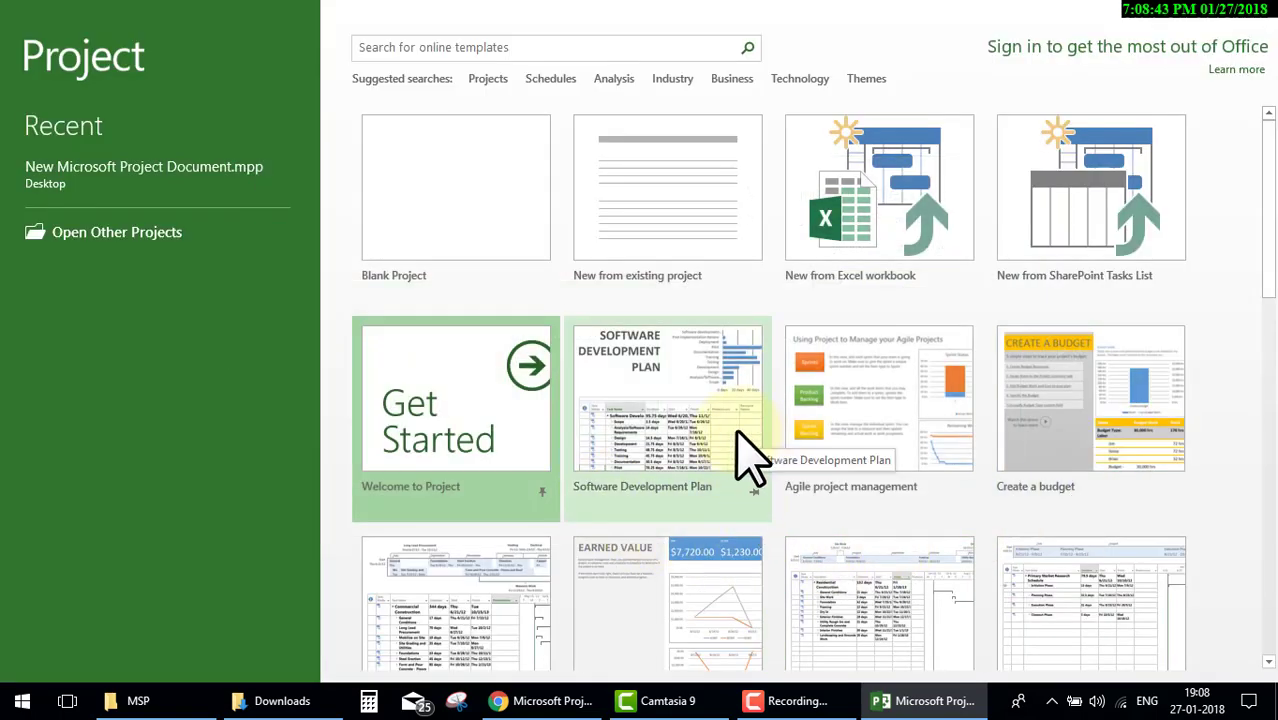
pyautogui.scroll(-1, 719, 600)
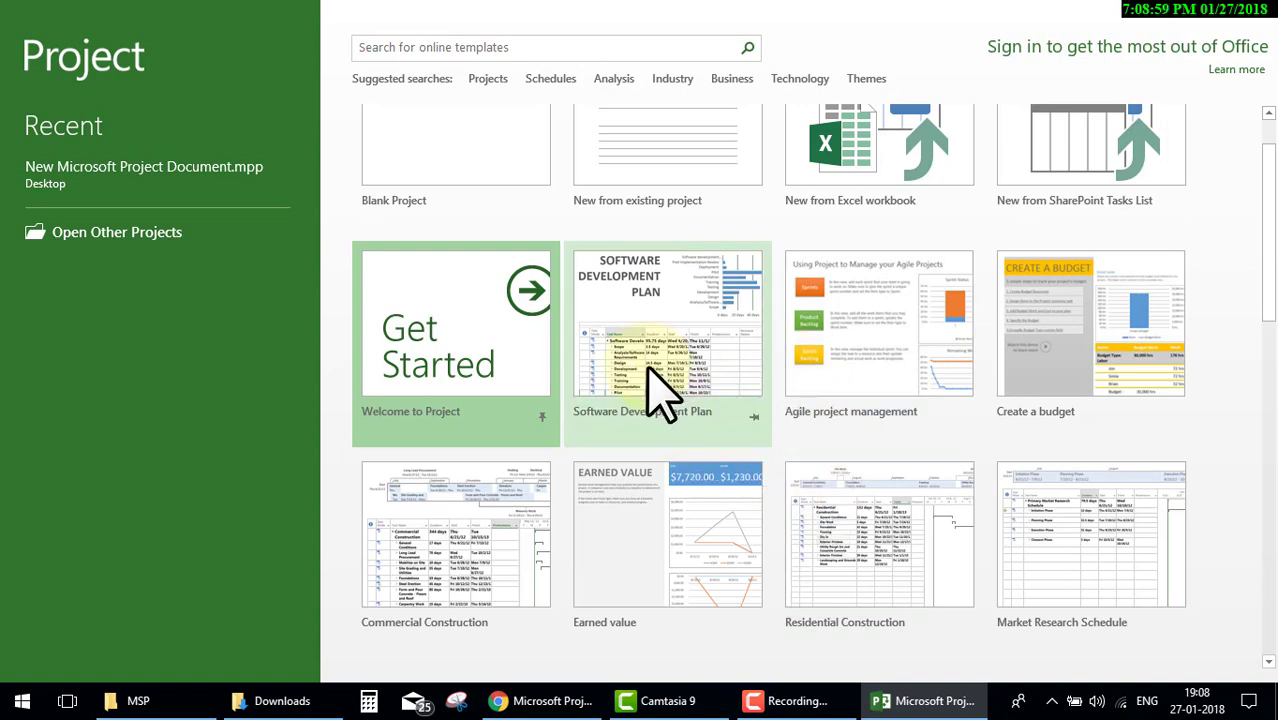
pyautogui.moveTo(880, 690)
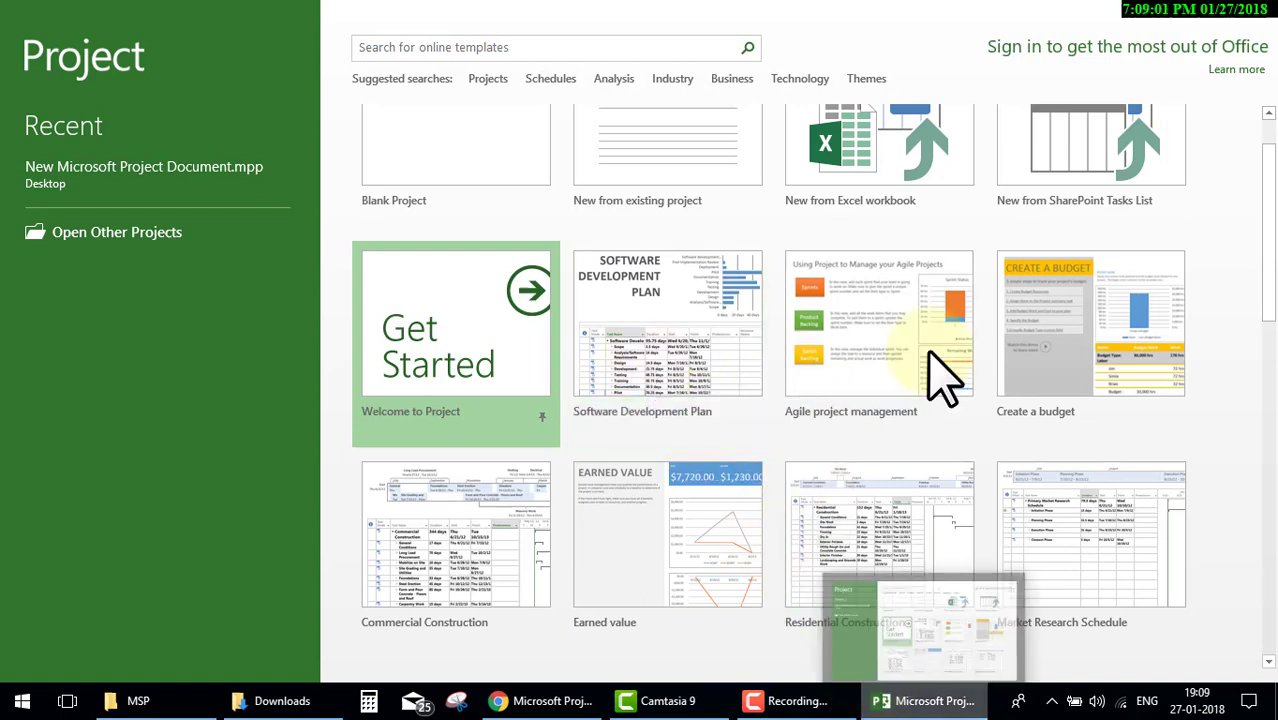
# Step: Search online templates for 'construction' and preview the Residential Construction template
pyautogui.click(576, 44)
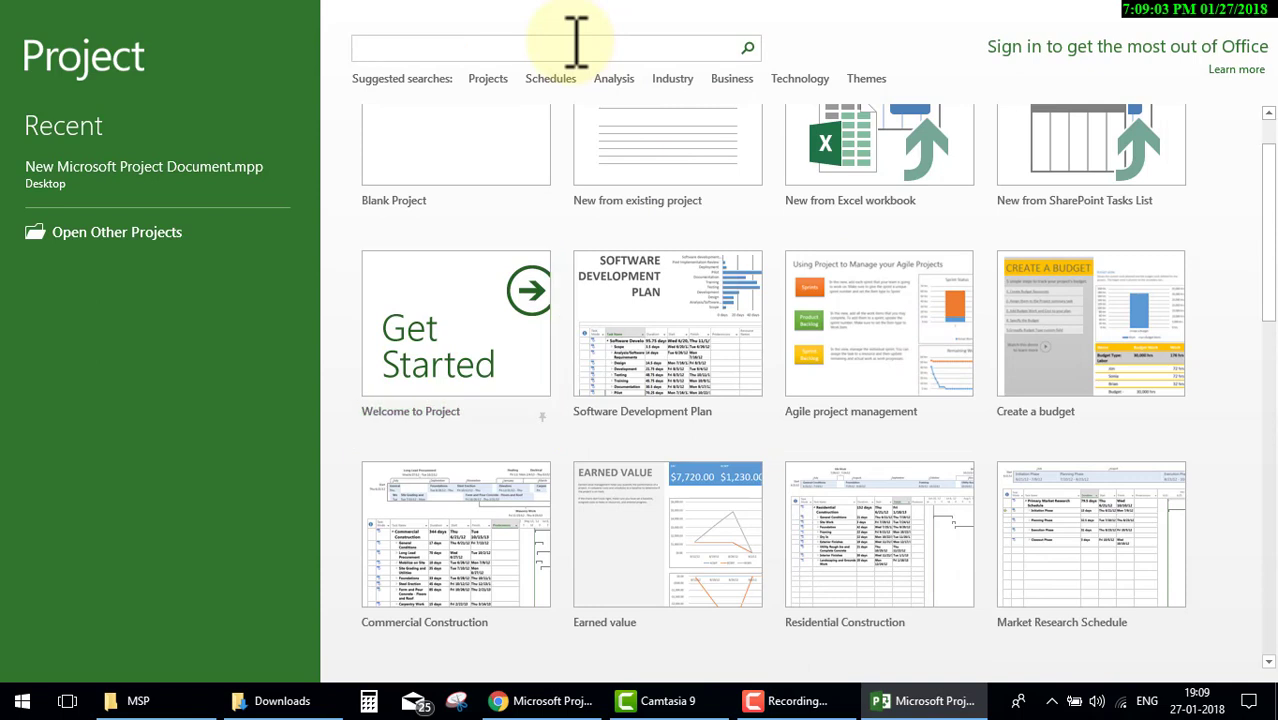
pyautogui.write('cons')
pyautogui.write('truction')
pyautogui.click(748, 47)
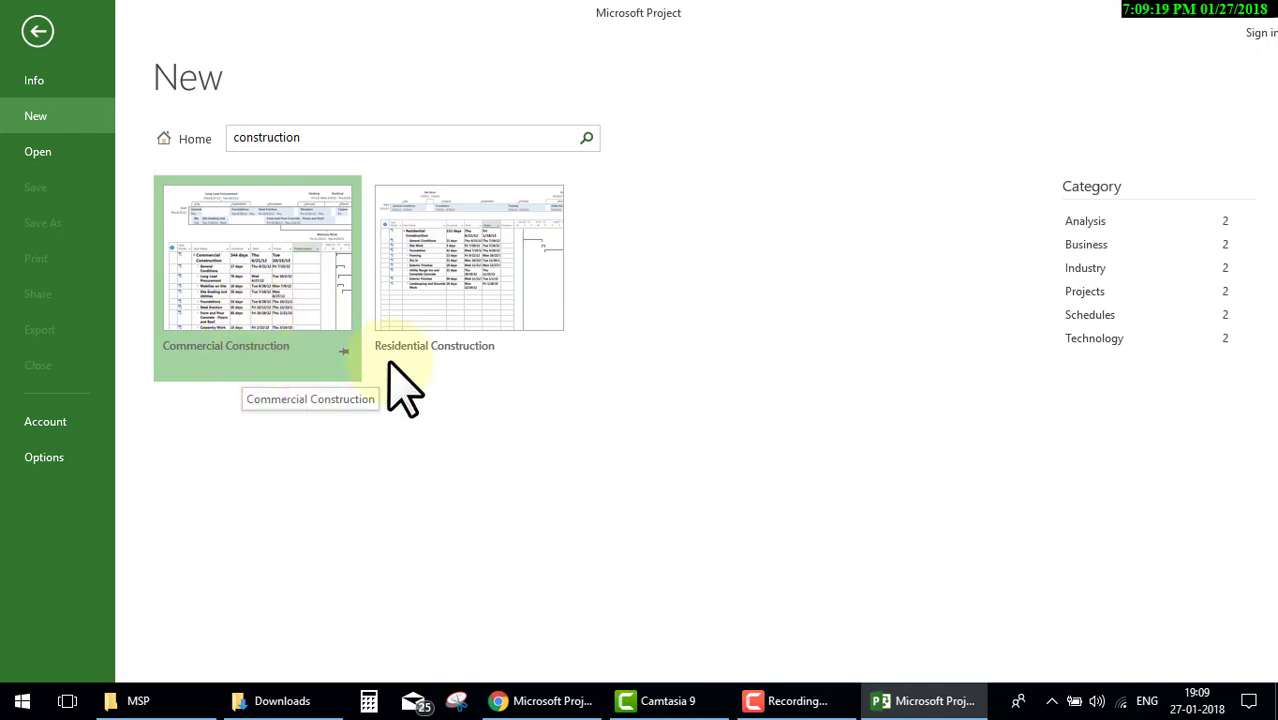
pyautogui.click(440, 252)
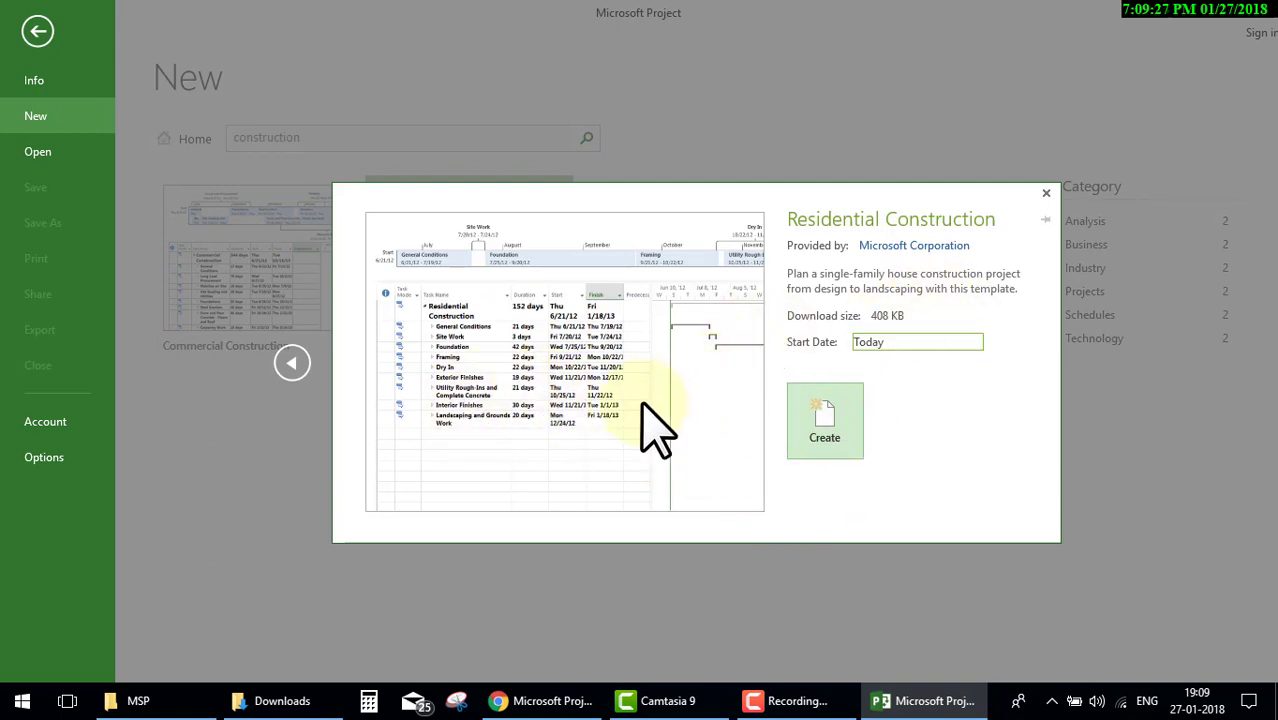
# Step: Create a new project from the Residential Construction template preview
pyautogui.click(828, 412)
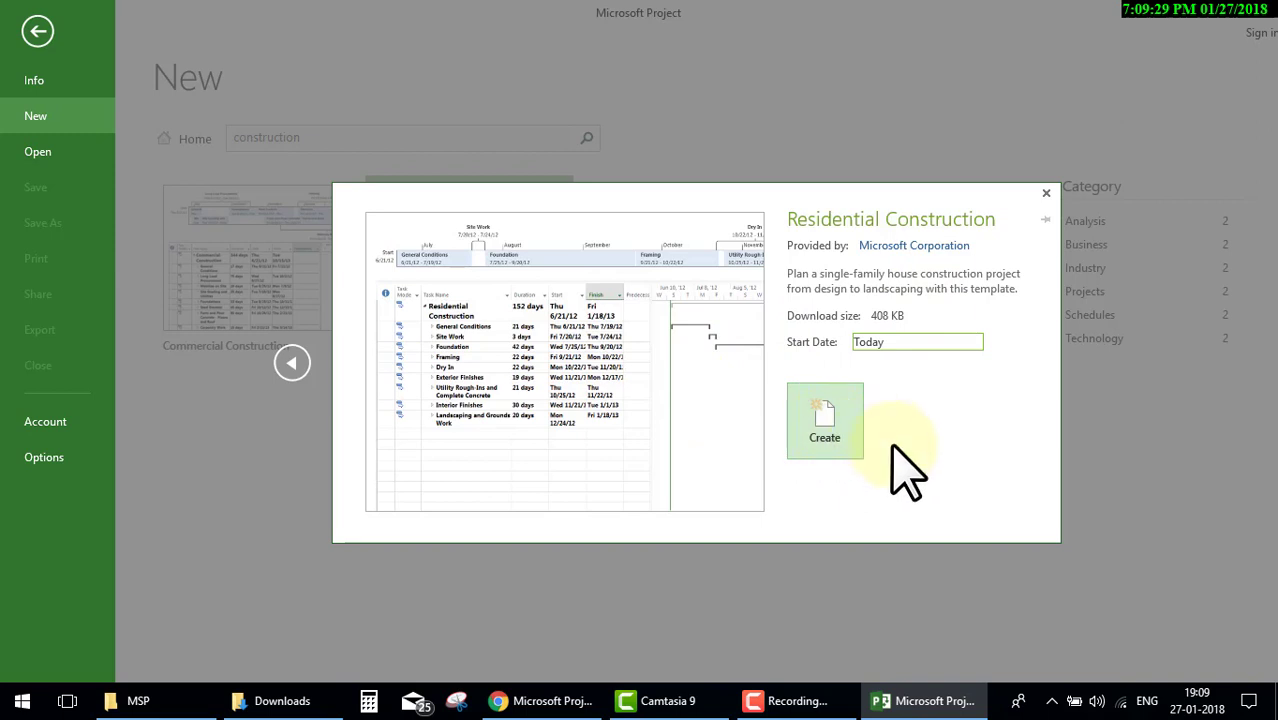
pyautogui.click(824, 415)
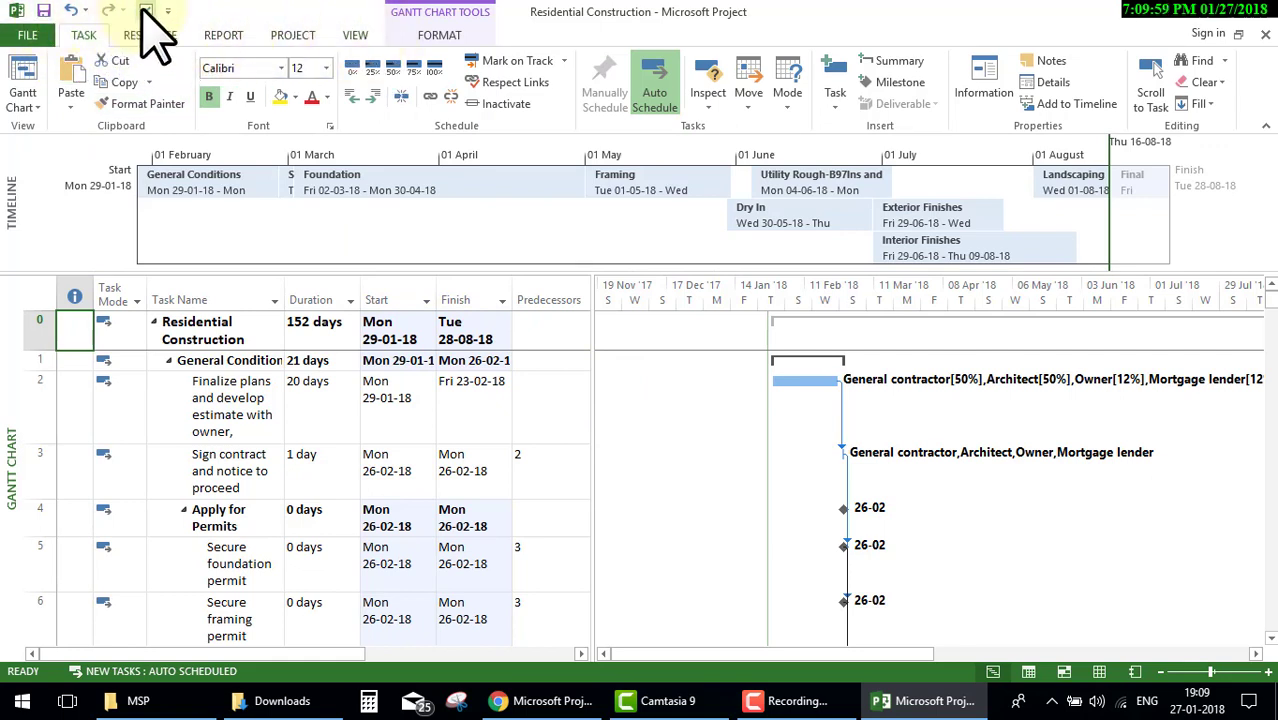
# Step: Select within the Gantt Chart view and drag the Timeline pane into position
pyautogui.click(48, 292)
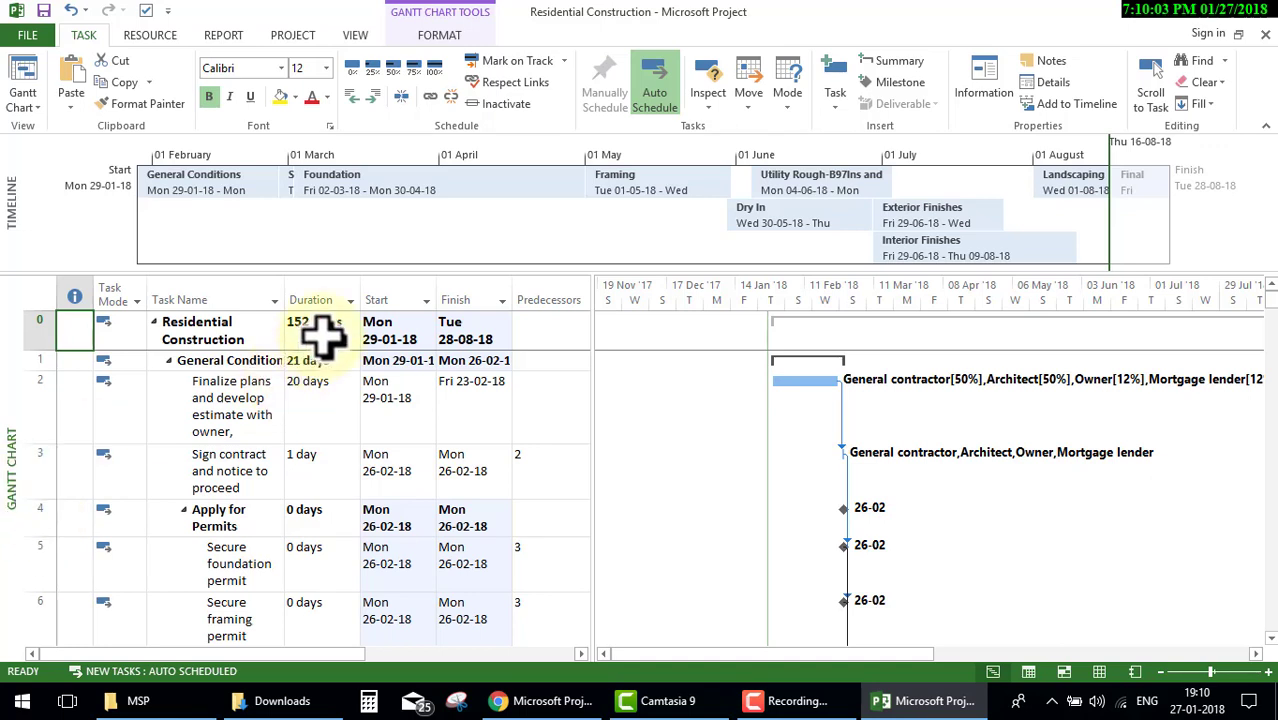
pyautogui.moveTo(490, 272); pyautogui.dragTo(553, 135)
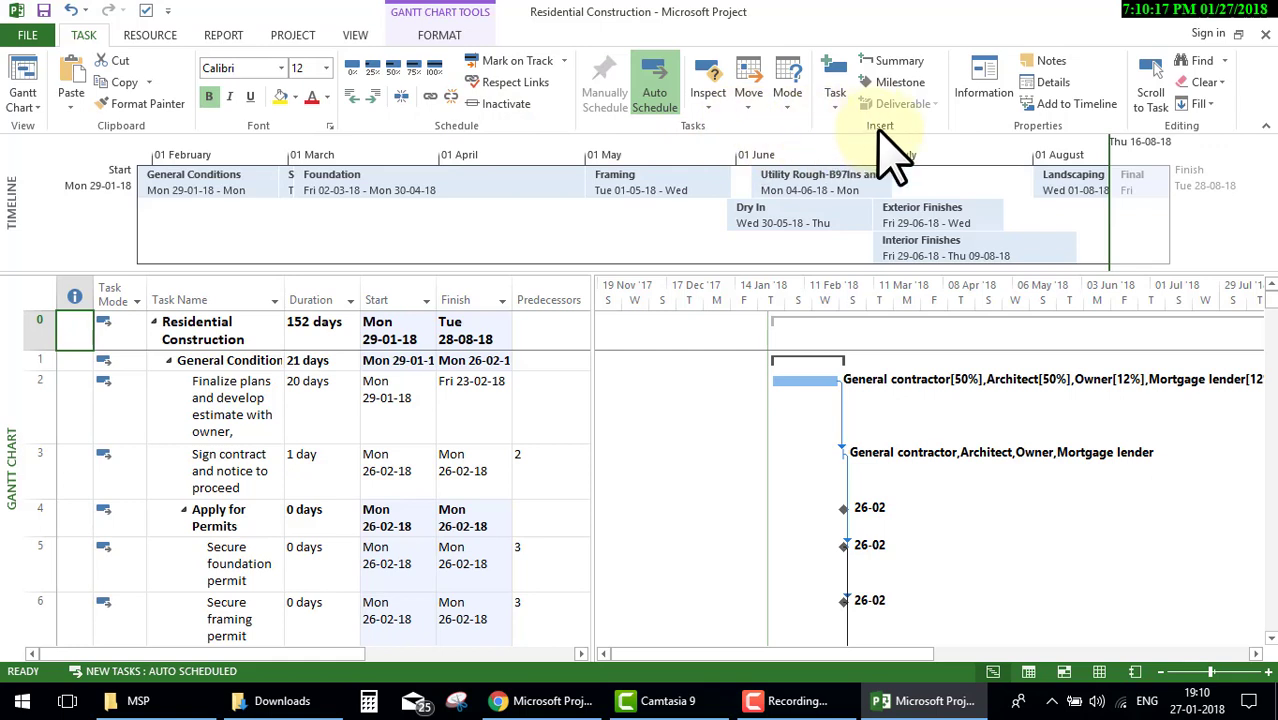
pyautogui.click(150, 35)
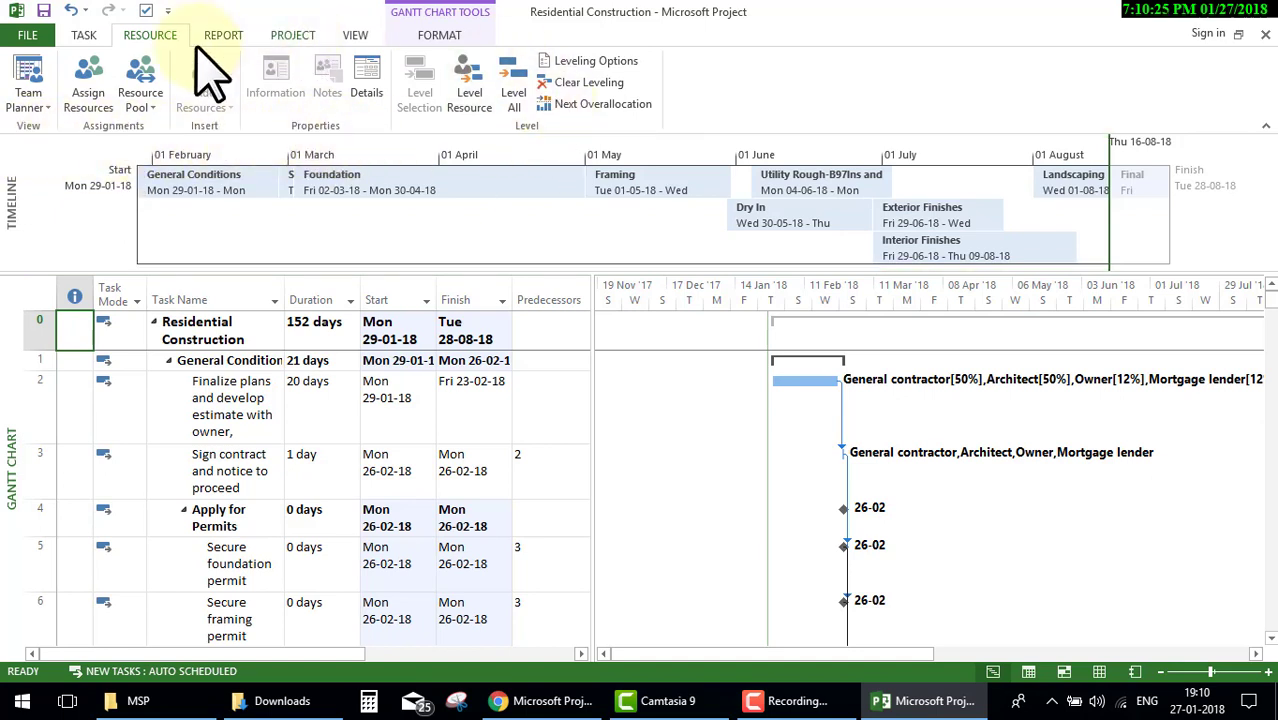
pyautogui.click(224, 40)
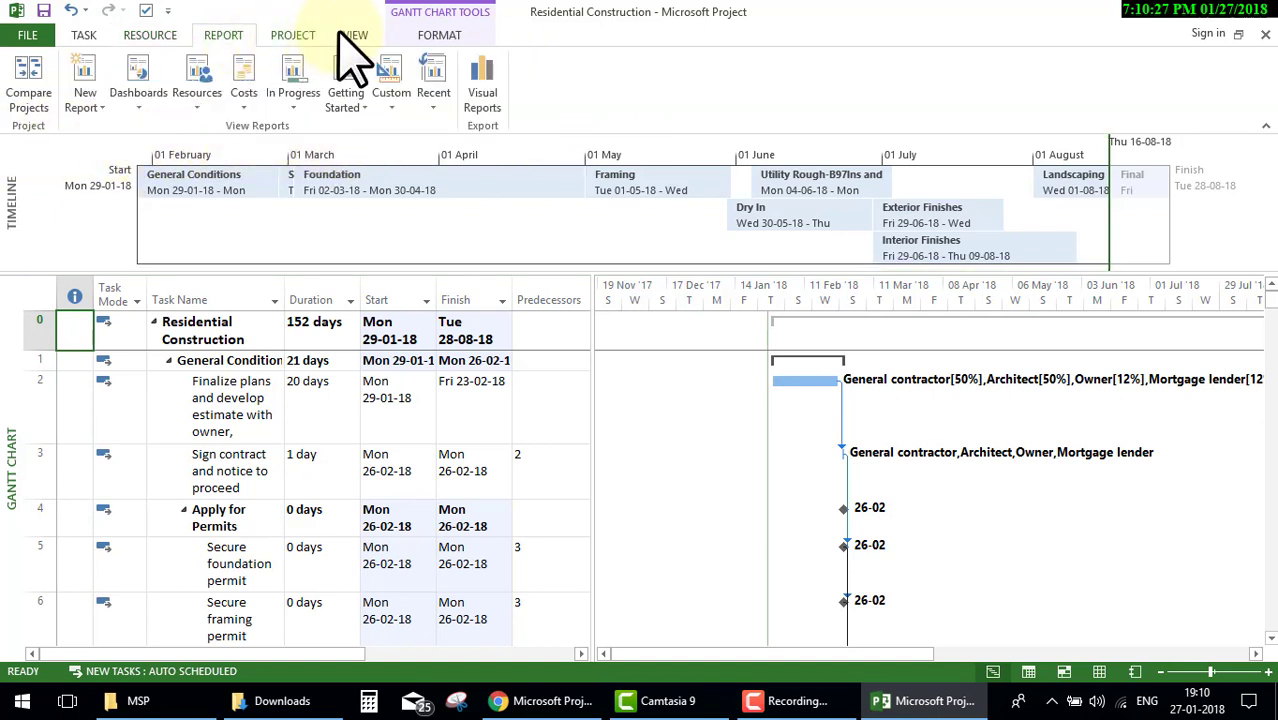
pyautogui.scroll(-1, 340, 33)
pyautogui.scroll(-1, 412, 40)
pyautogui.scroll(-1, 428, 52)
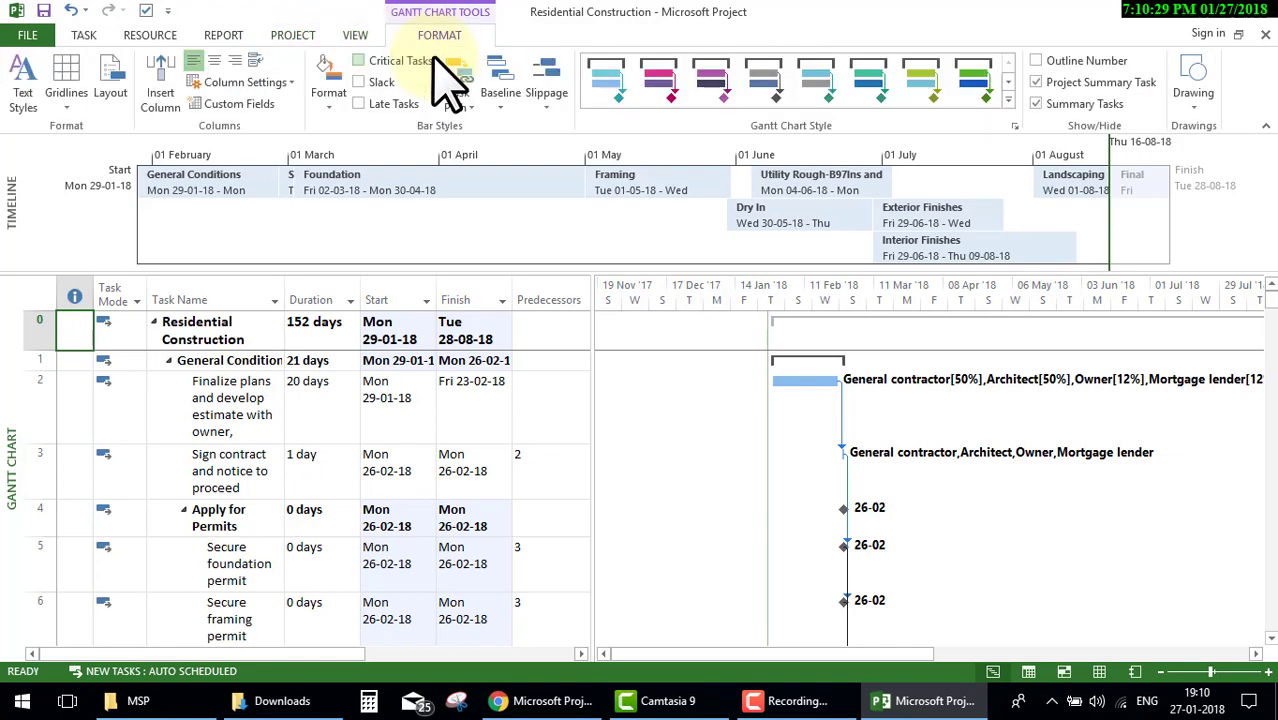
pyautogui.click(84, 36)
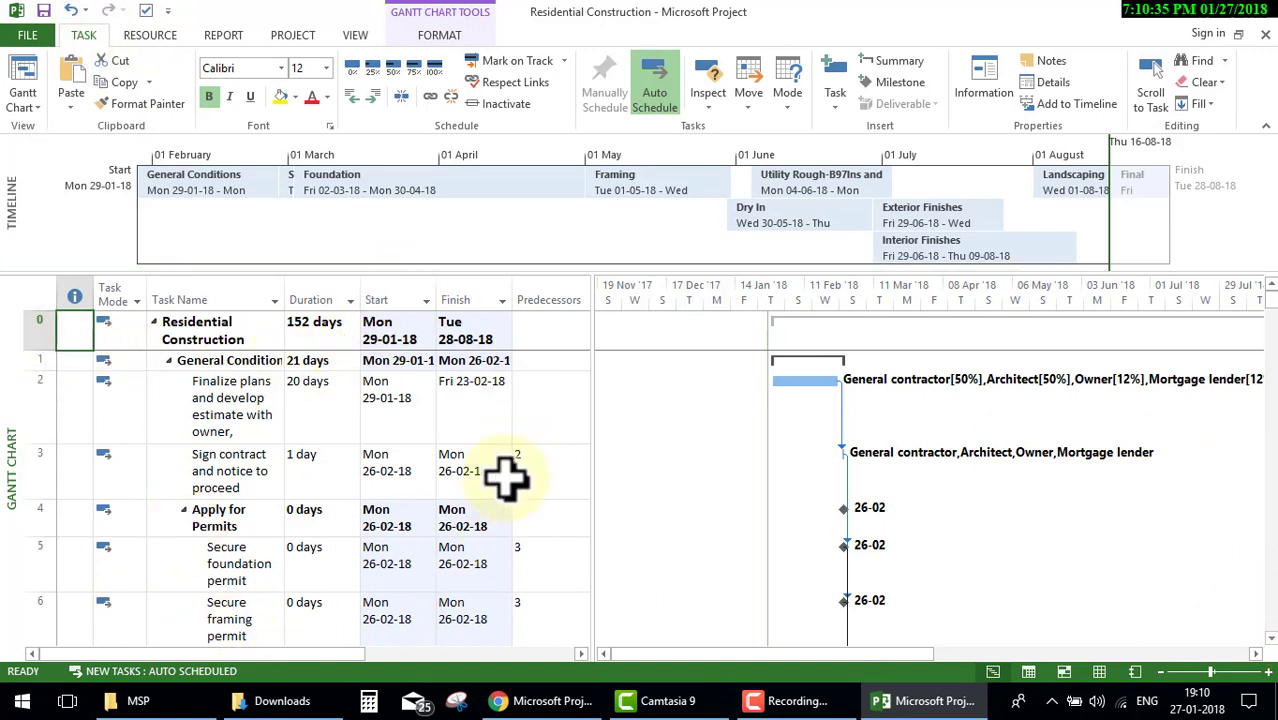
pyautogui.click(168, 208)
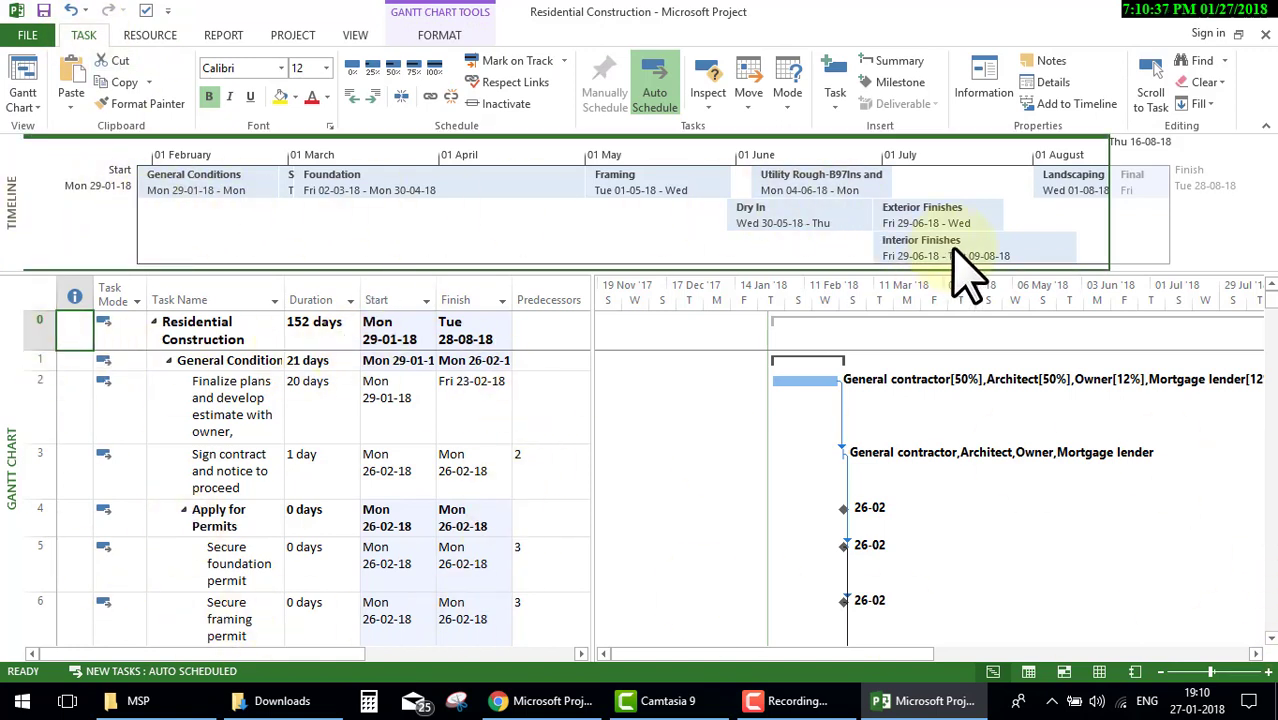
# Step: Reactivate the Gantt chart, dismiss the Camtasia recorder controls, and open the FILE Info page
pyautogui.click(705, 440)
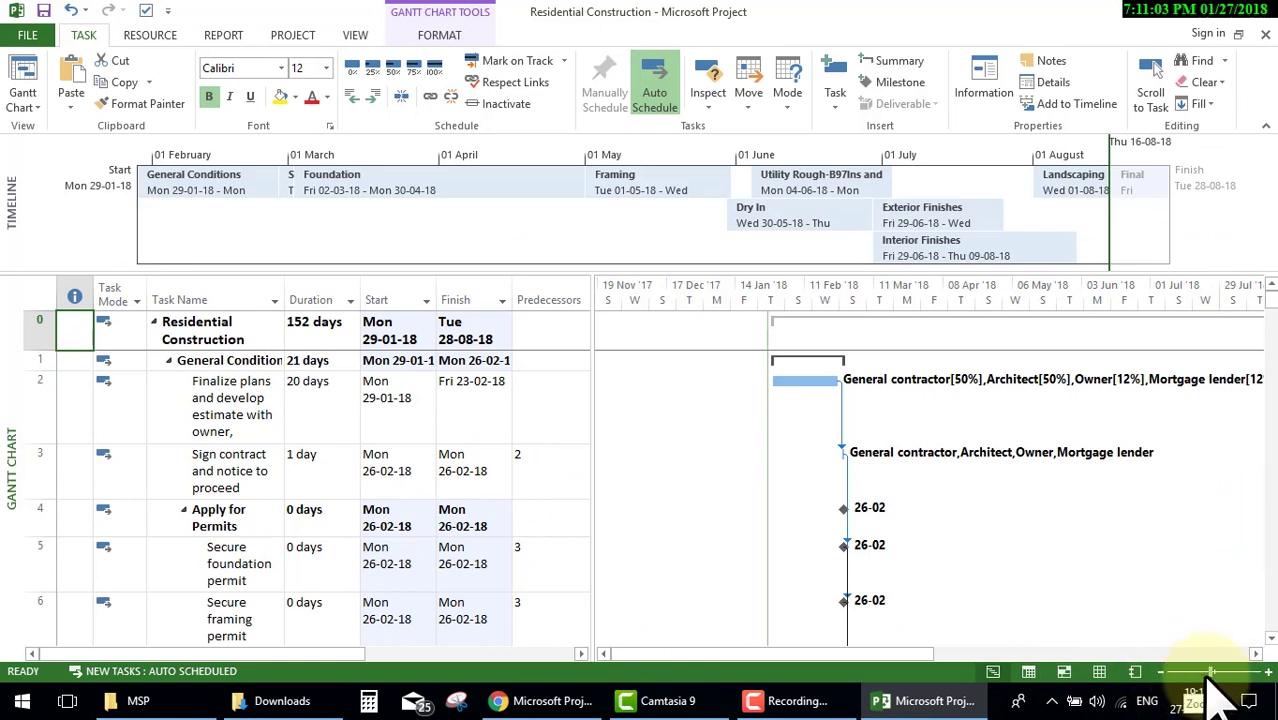
pyautogui.click(827, 700)
pyautogui.click(828, 672)
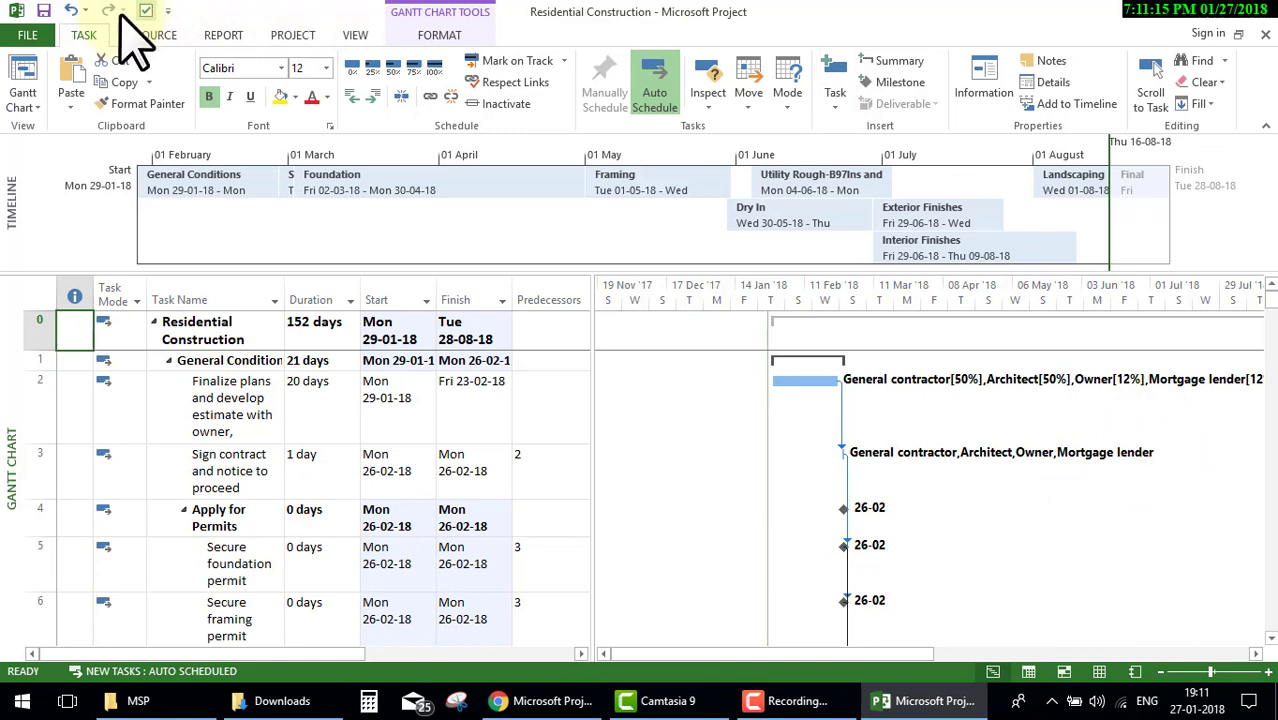
pyautogui.click(30, 40)
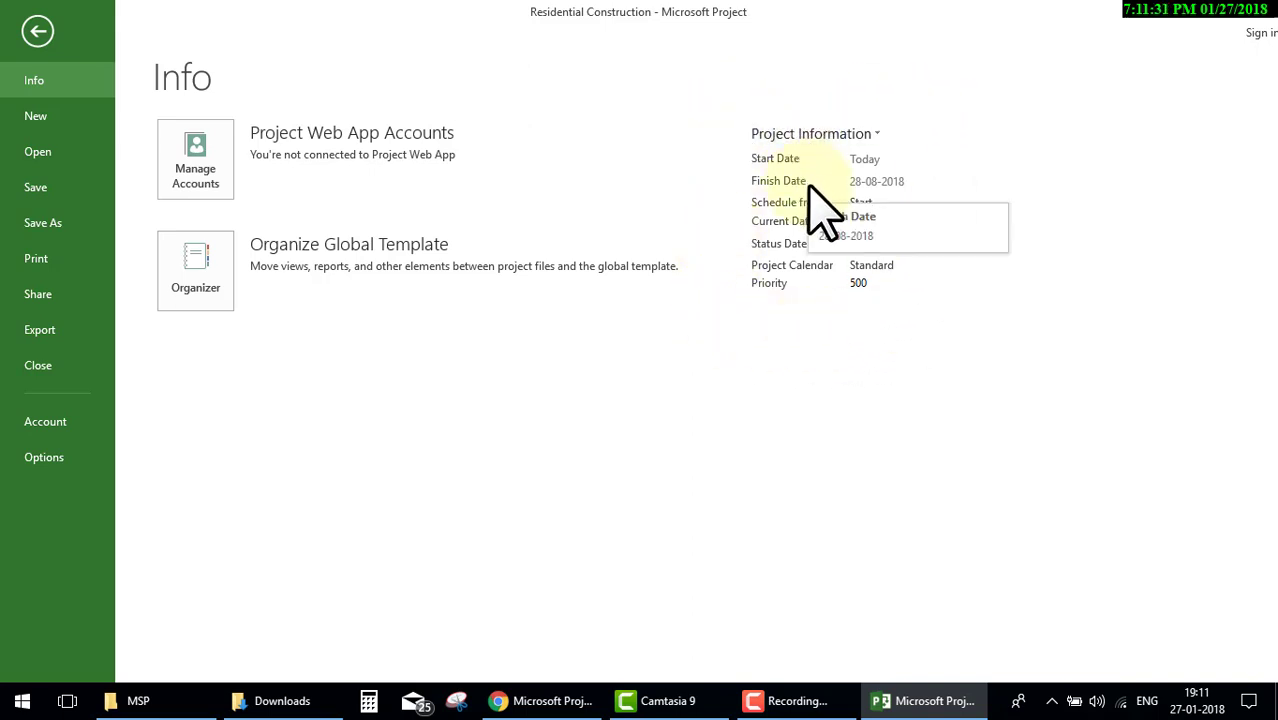
# Step: Browse the New, Open and Save As pages, then show the Print settings and preview
pyautogui.click(32, 116)
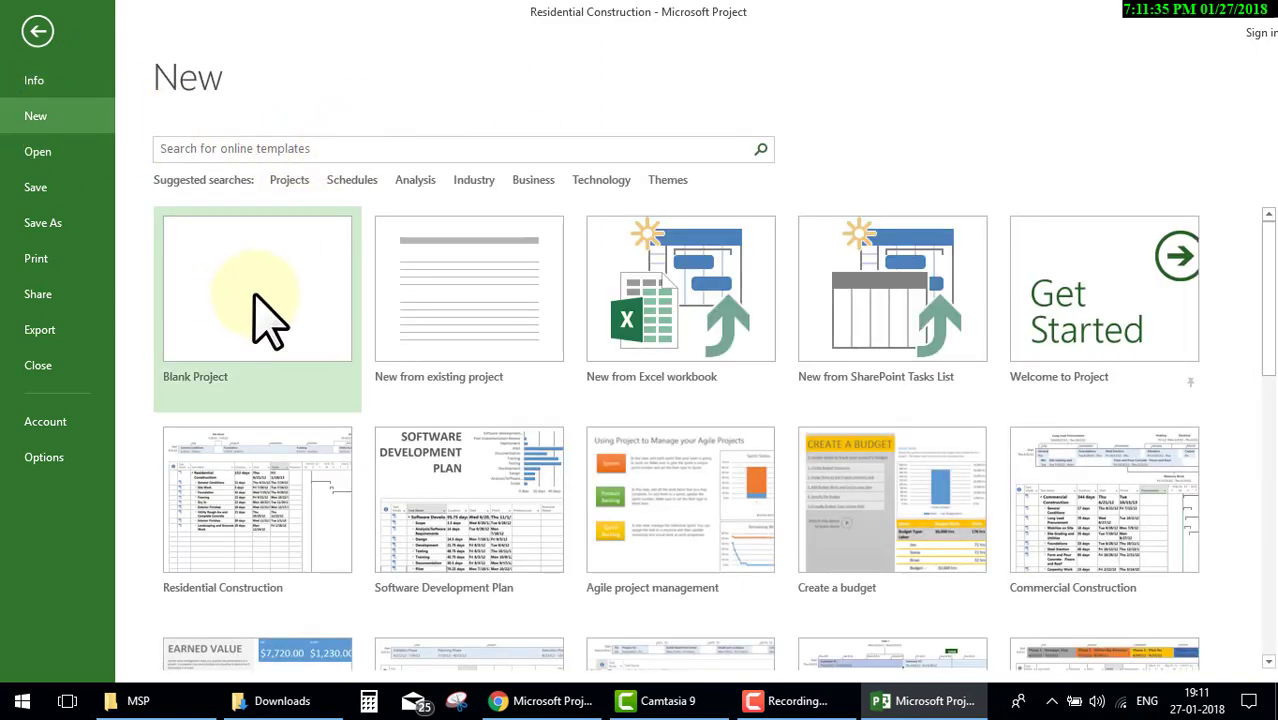
pyautogui.click(52, 158)
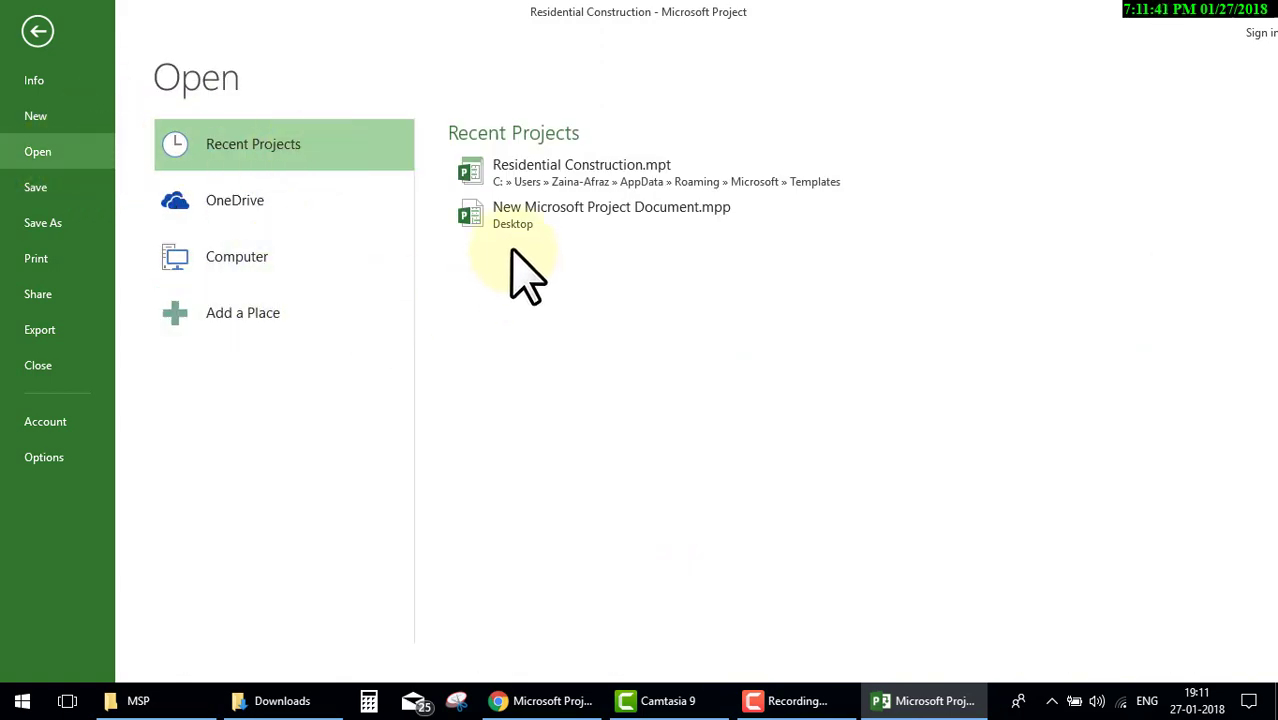
pyautogui.click(70, 222)
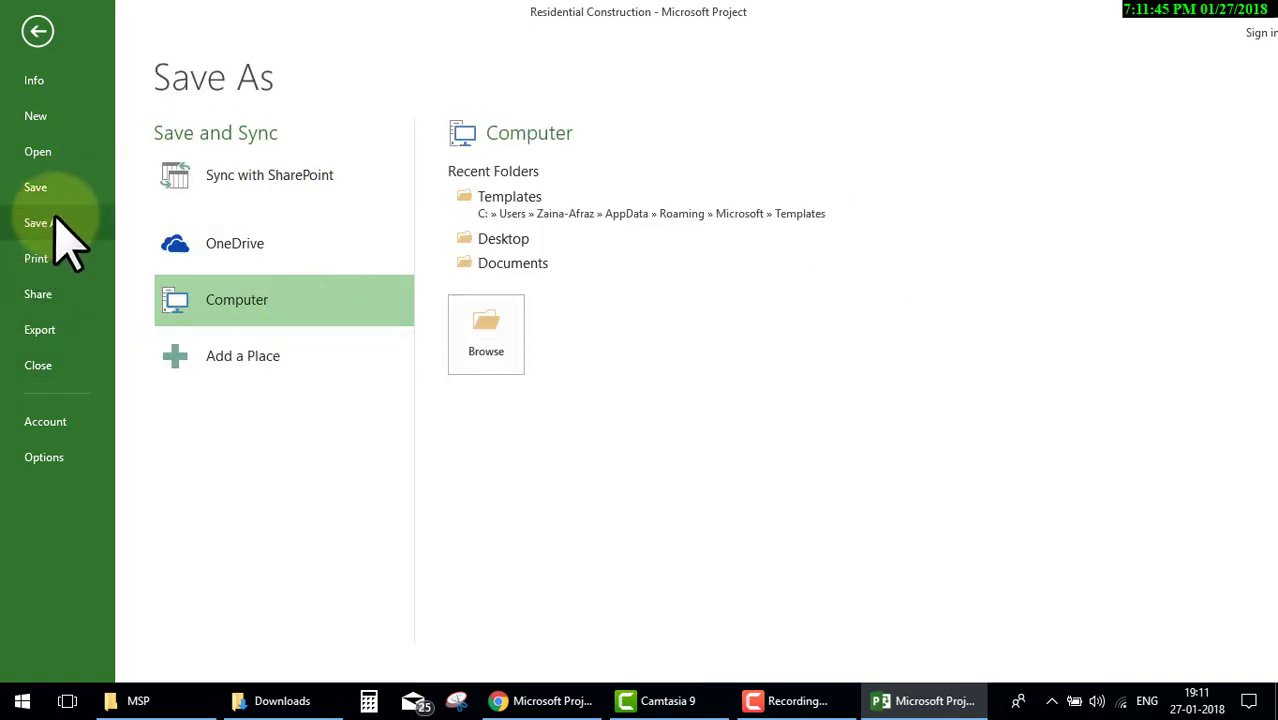
pyautogui.click(48, 262)
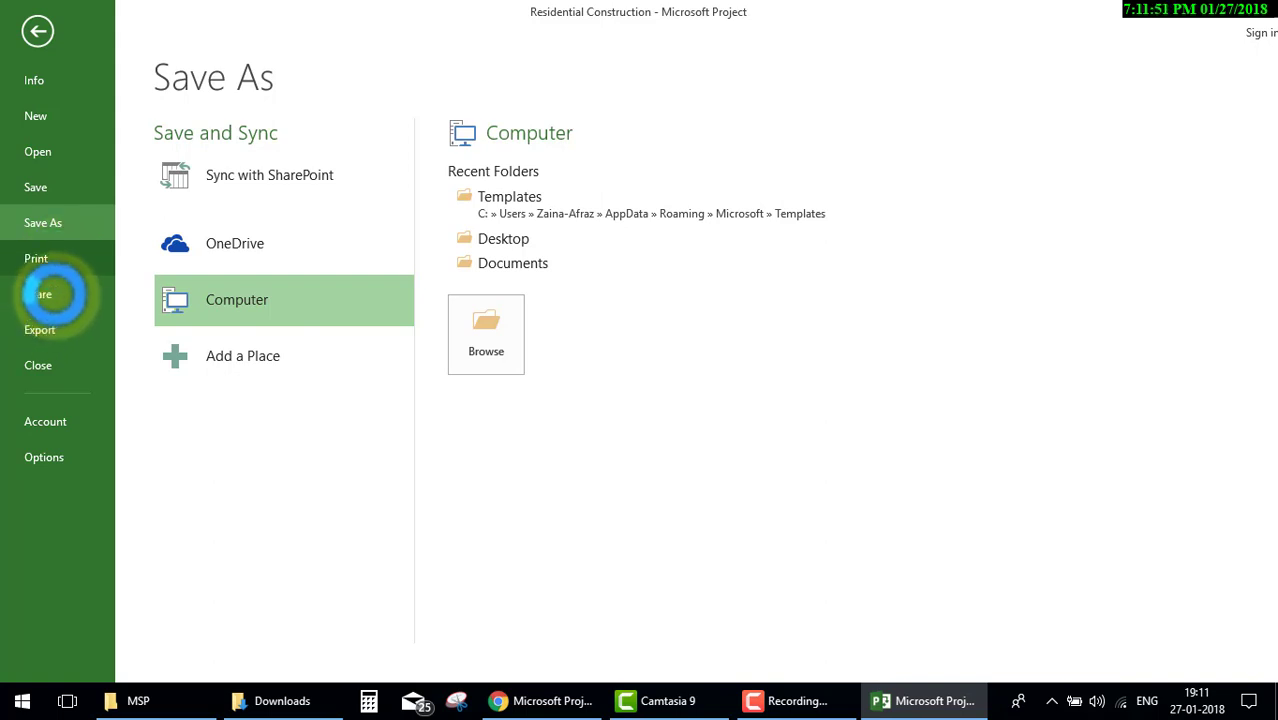
pyautogui.click(86, 294)
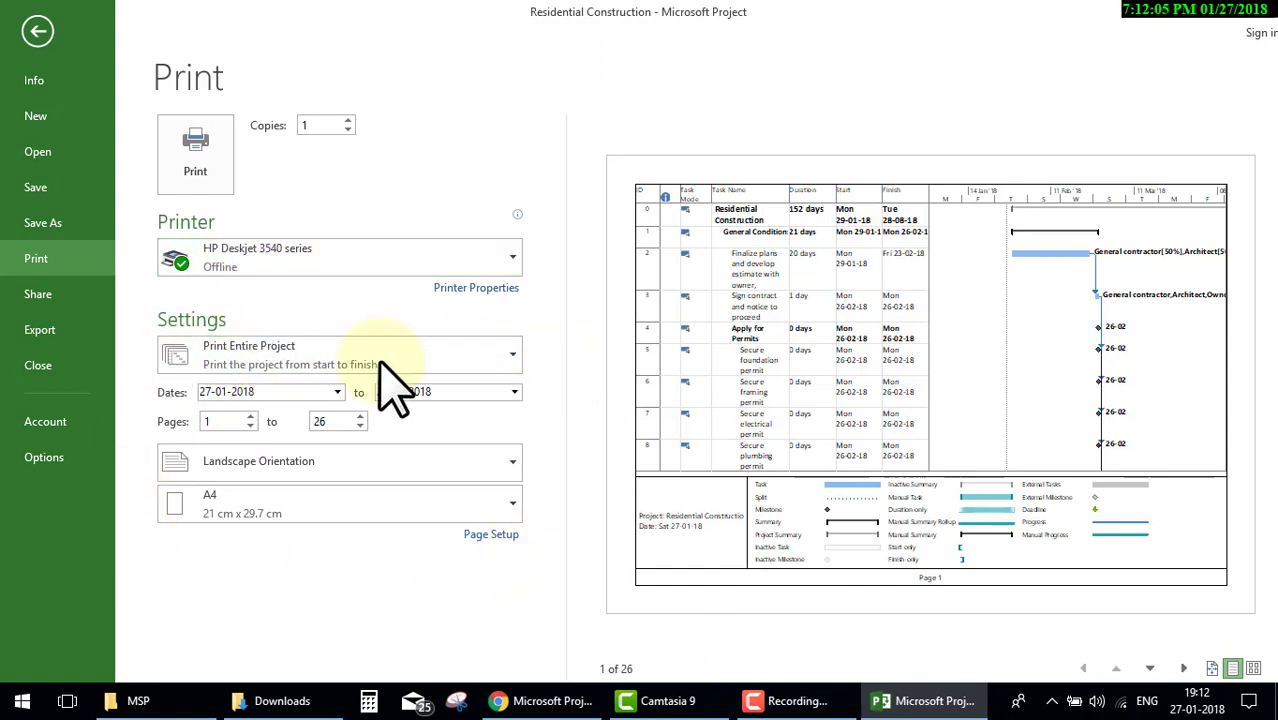
# Step: Browse the Share, Export and Account pages, then open and cancel Project Options
pyautogui.click(45, 304)
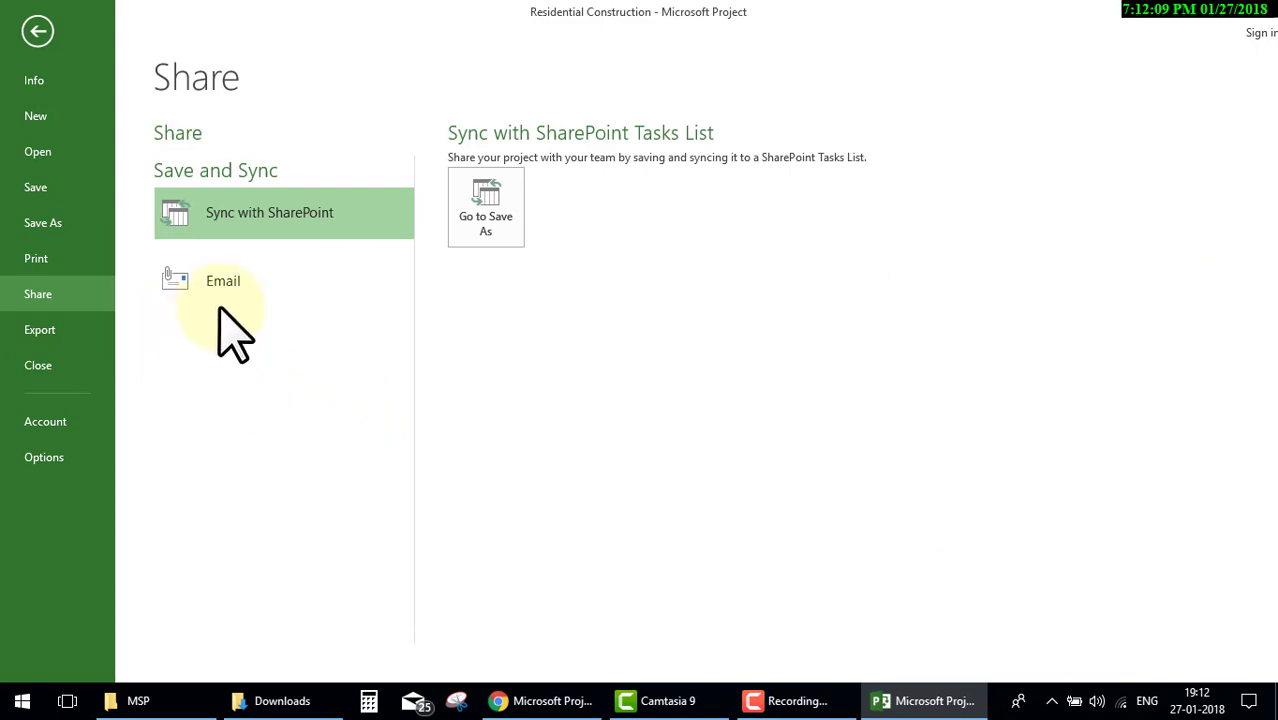
pyautogui.click(69, 338)
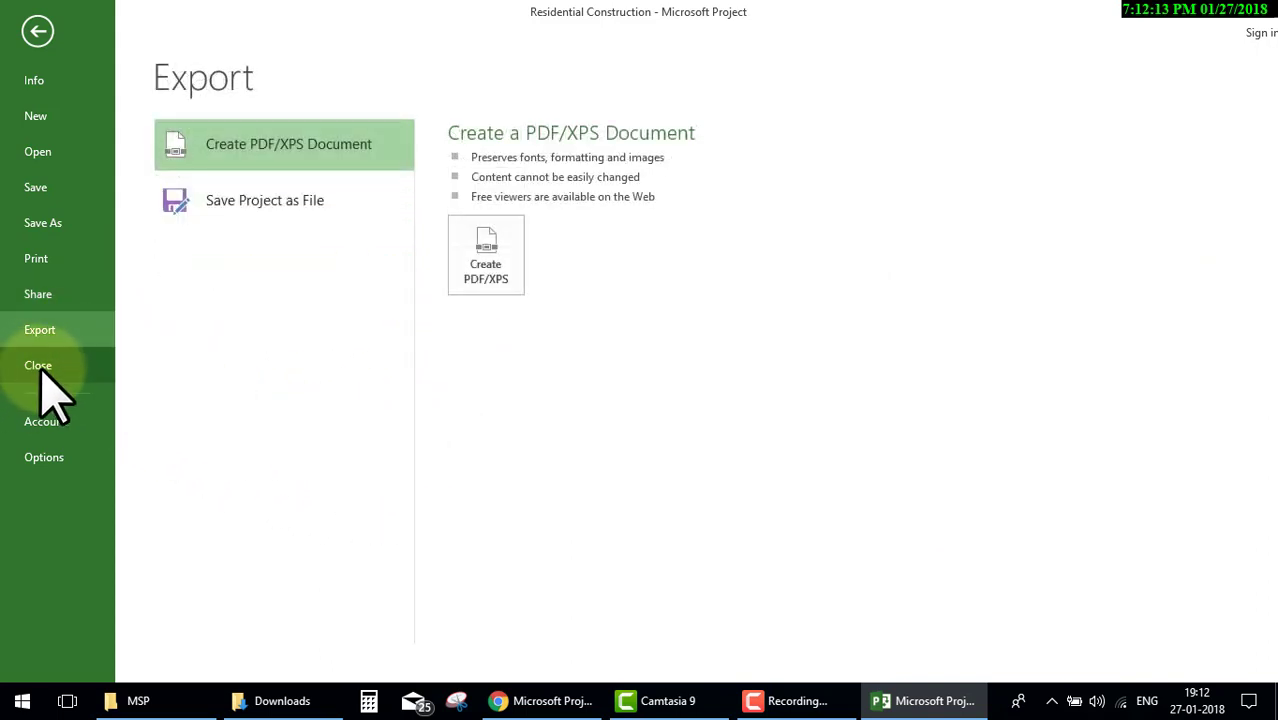
pyautogui.click(55, 424)
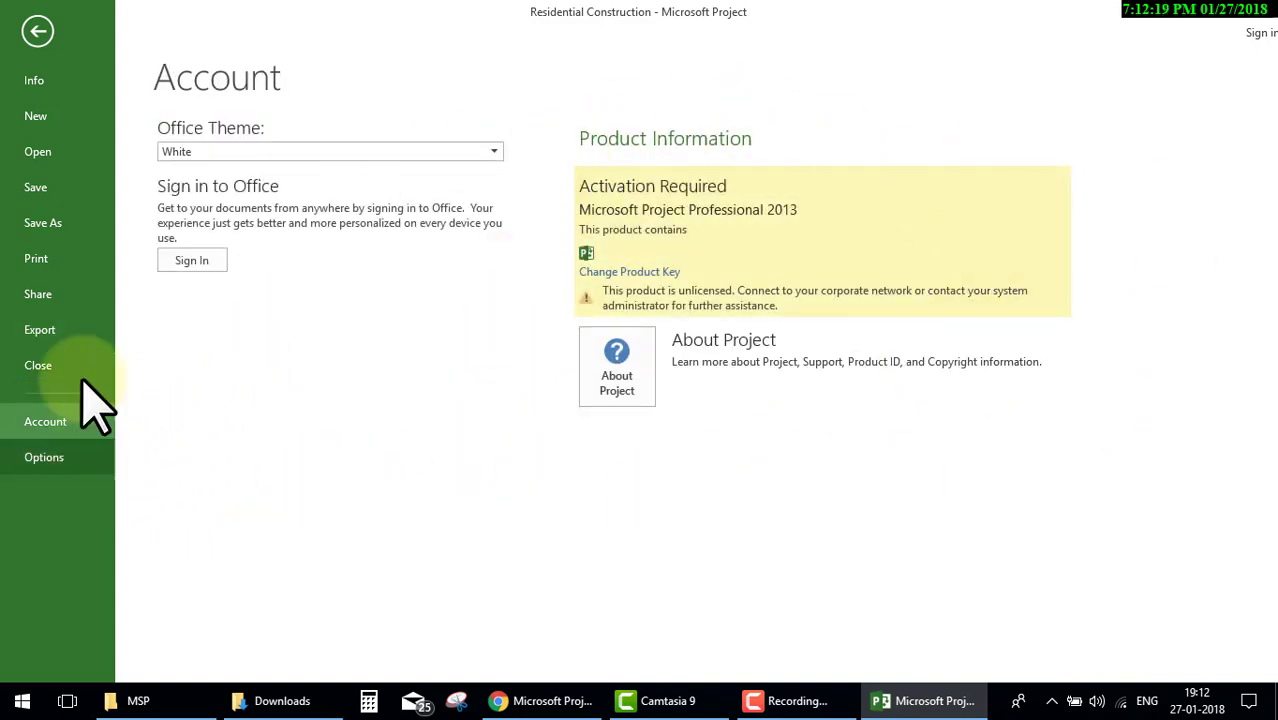
pyautogui.click(50, 457)
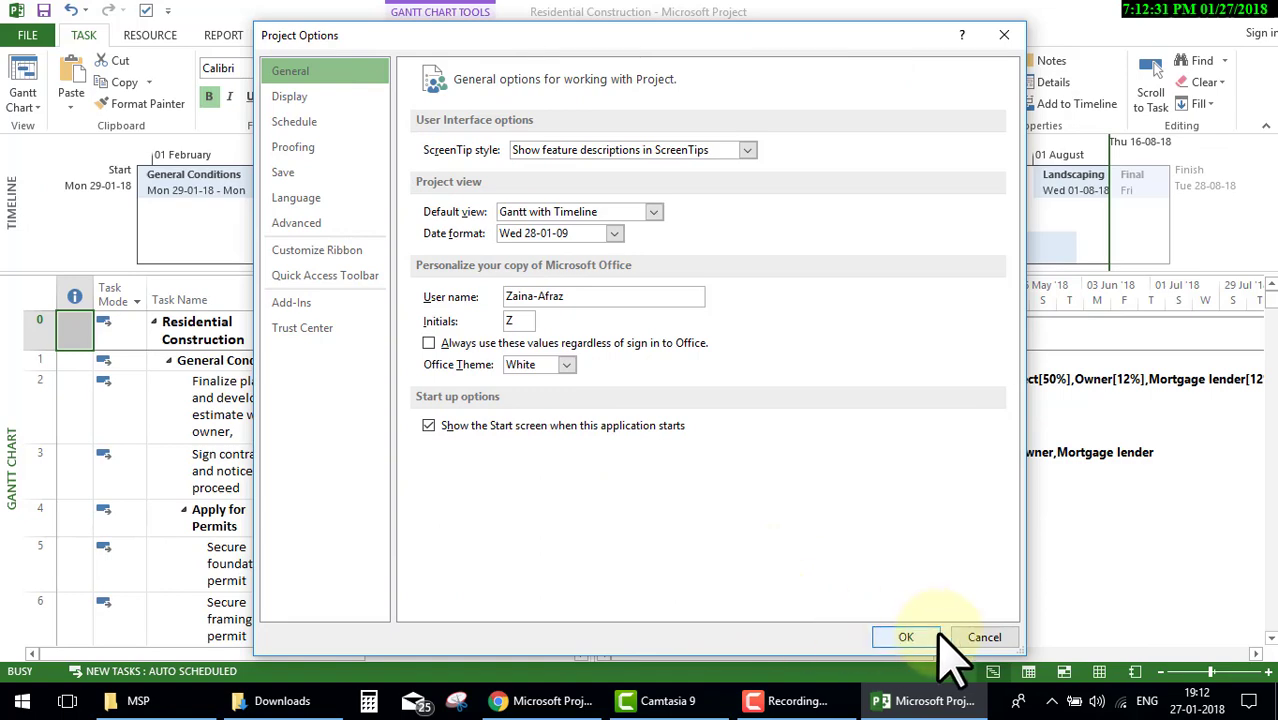
pyautogui.click(975, 645)
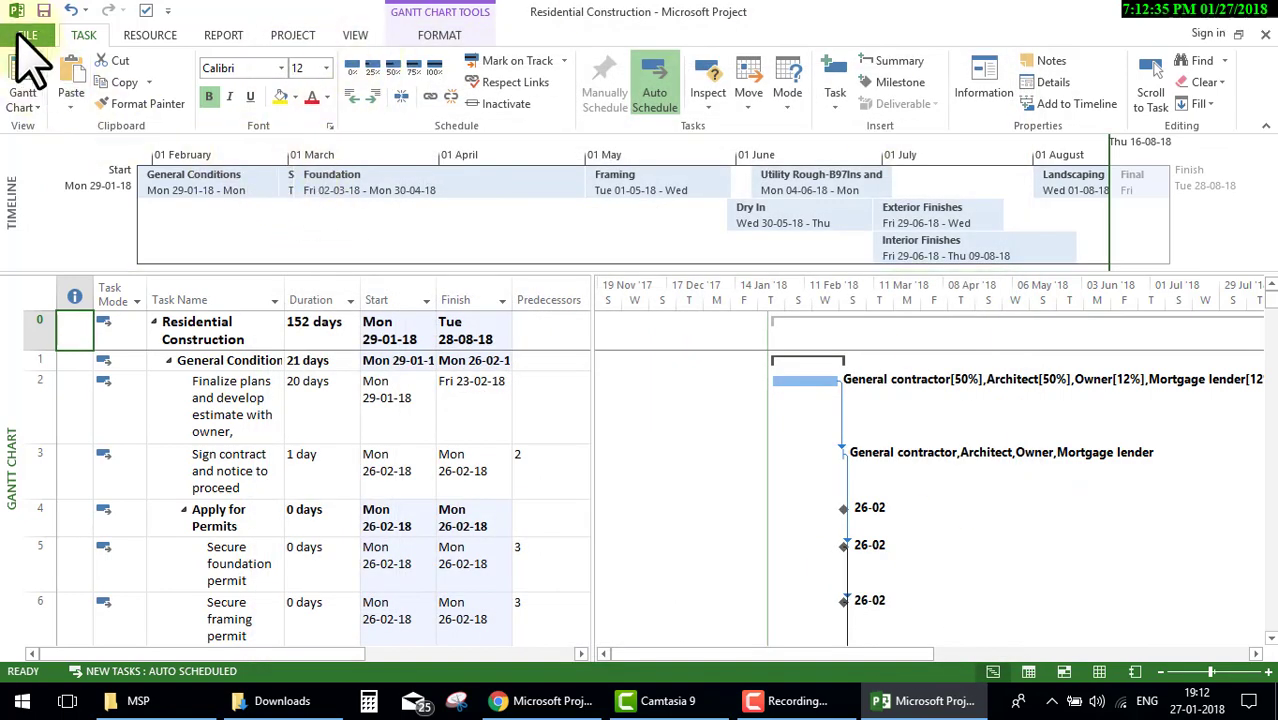
# Step: Close Residential Construction from the FILE tab, answering No to saving changes
pyautogui.click(25, 35)
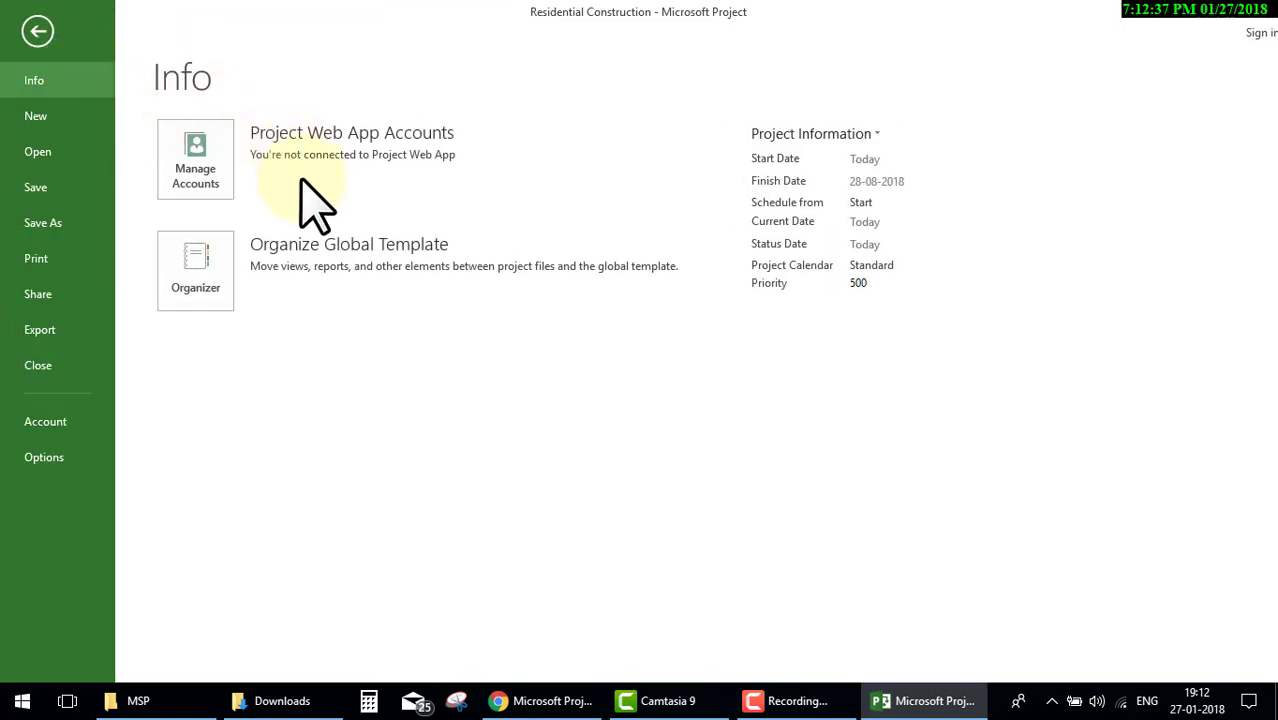
pyautogui.click(67, 380)
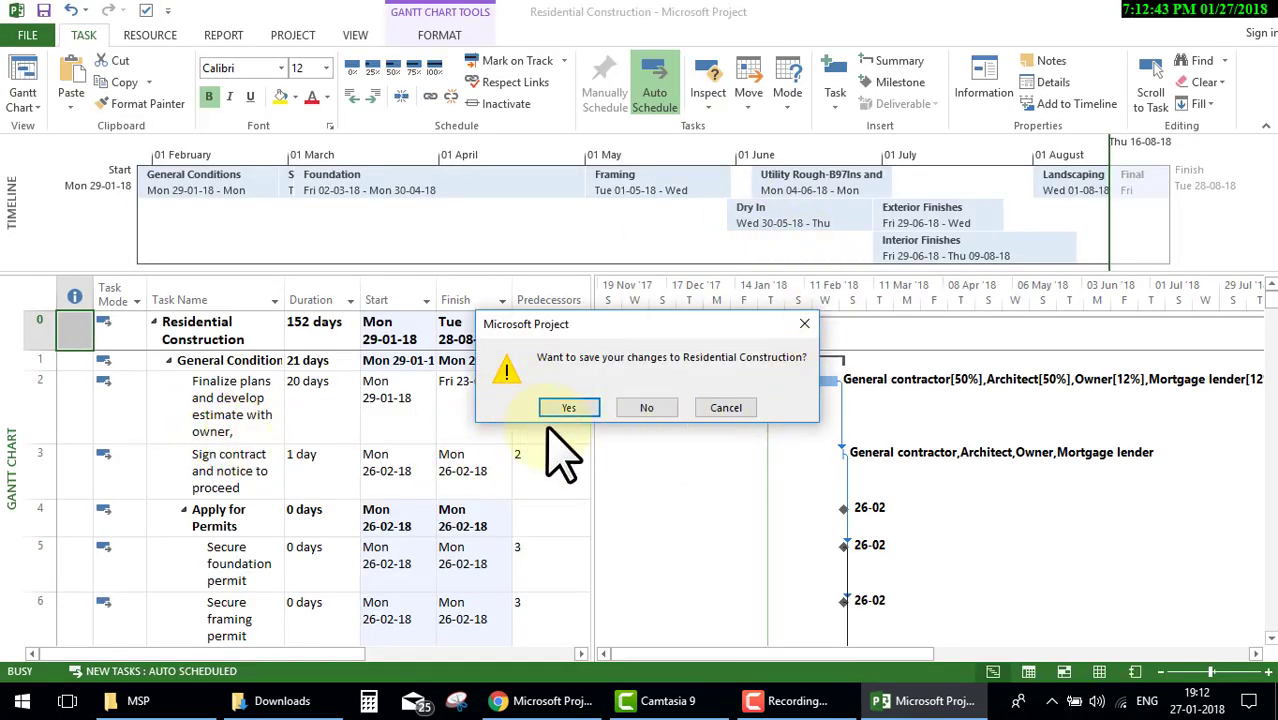
pyautogui.click(647, 410)
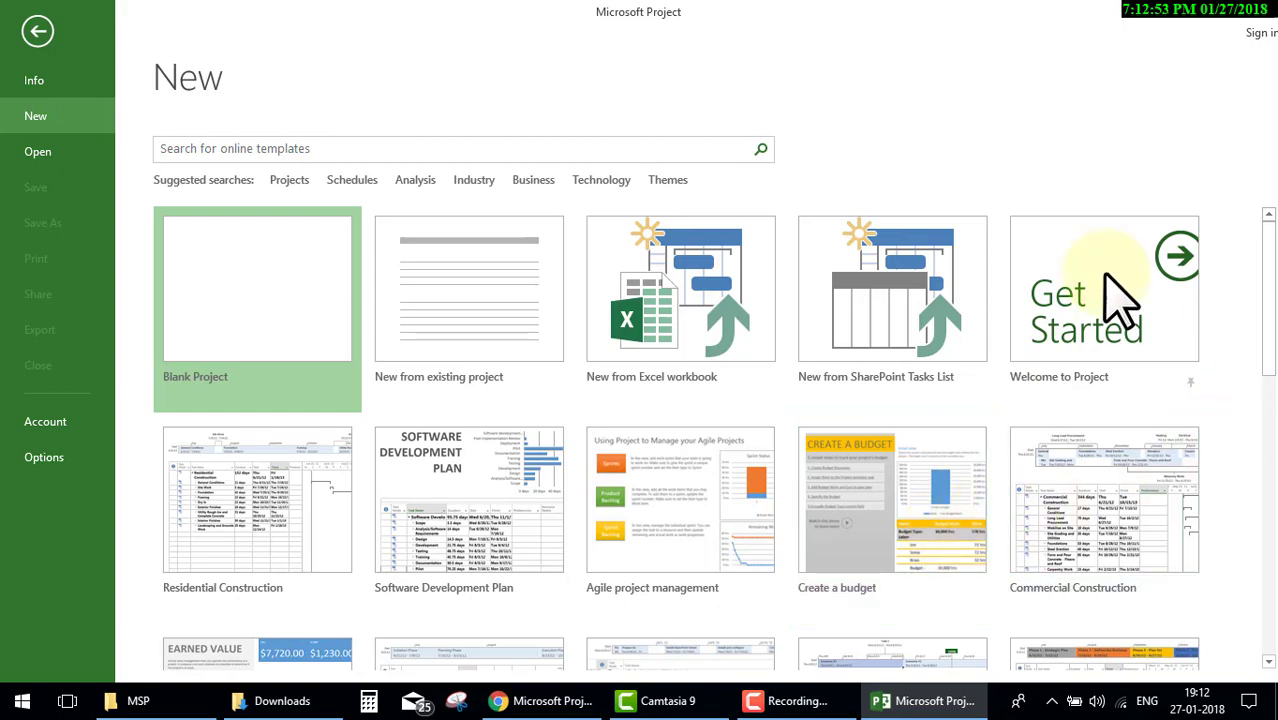
pyautogui.scroll(-2, 1061, 585)
pyautogui.scroll(-3, 1075, 590)
pyautogui.scroll(-2, 1060, 566)
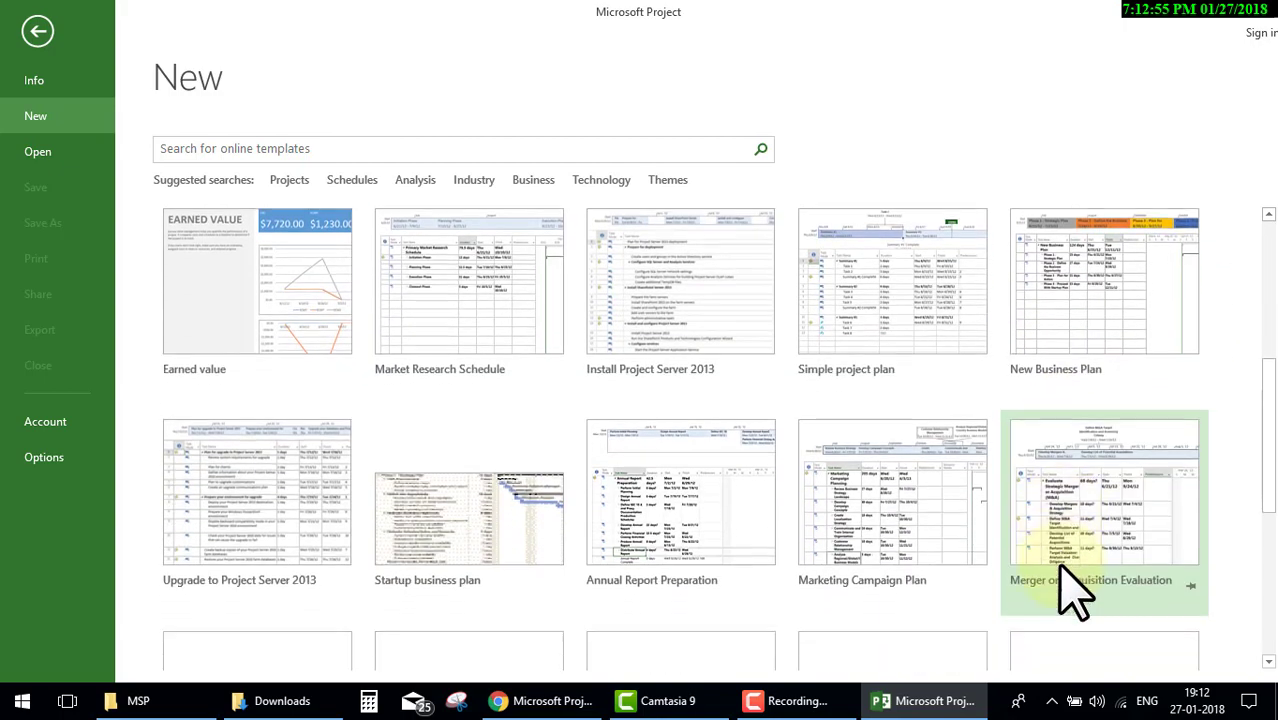
pyautogui.scroll(-3, 899, 522)
pyautogui.scroll(-1, 905, 545)
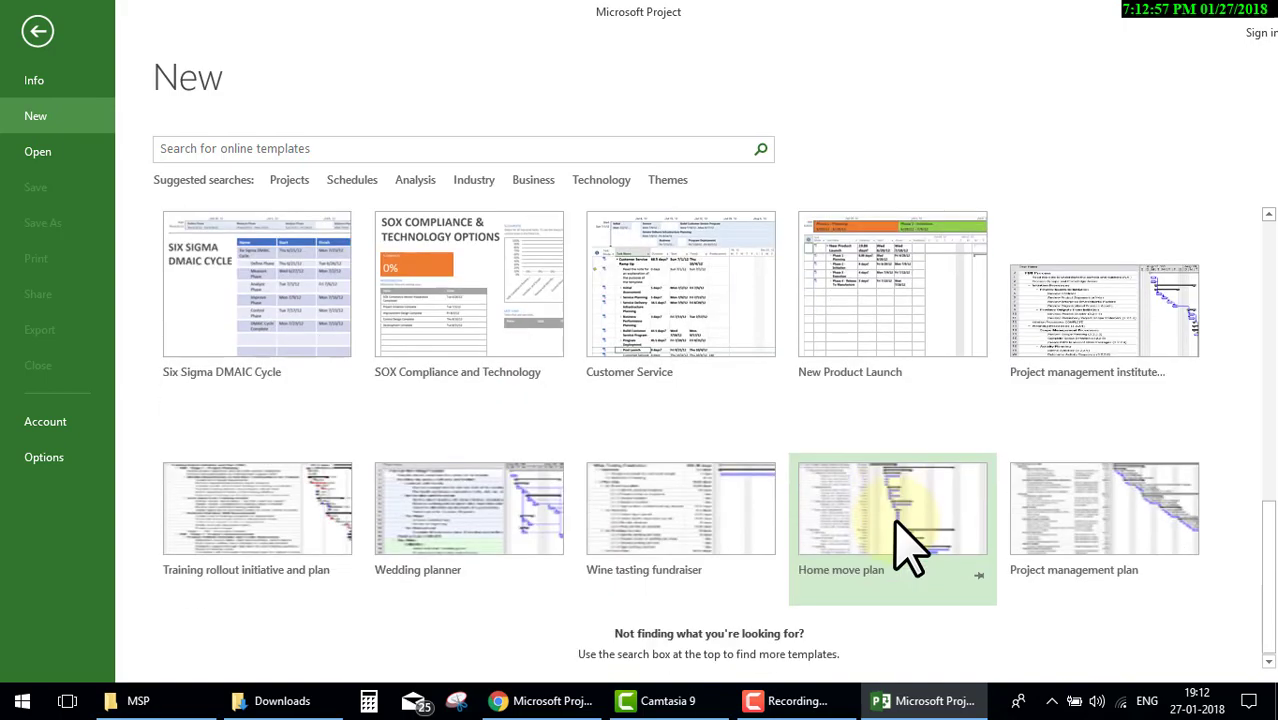
pyautogui.scroll(4, 900, 545)
pyautogui.scroll(6, 898, 541)
pyautogui.scroll(1, 897, 540)
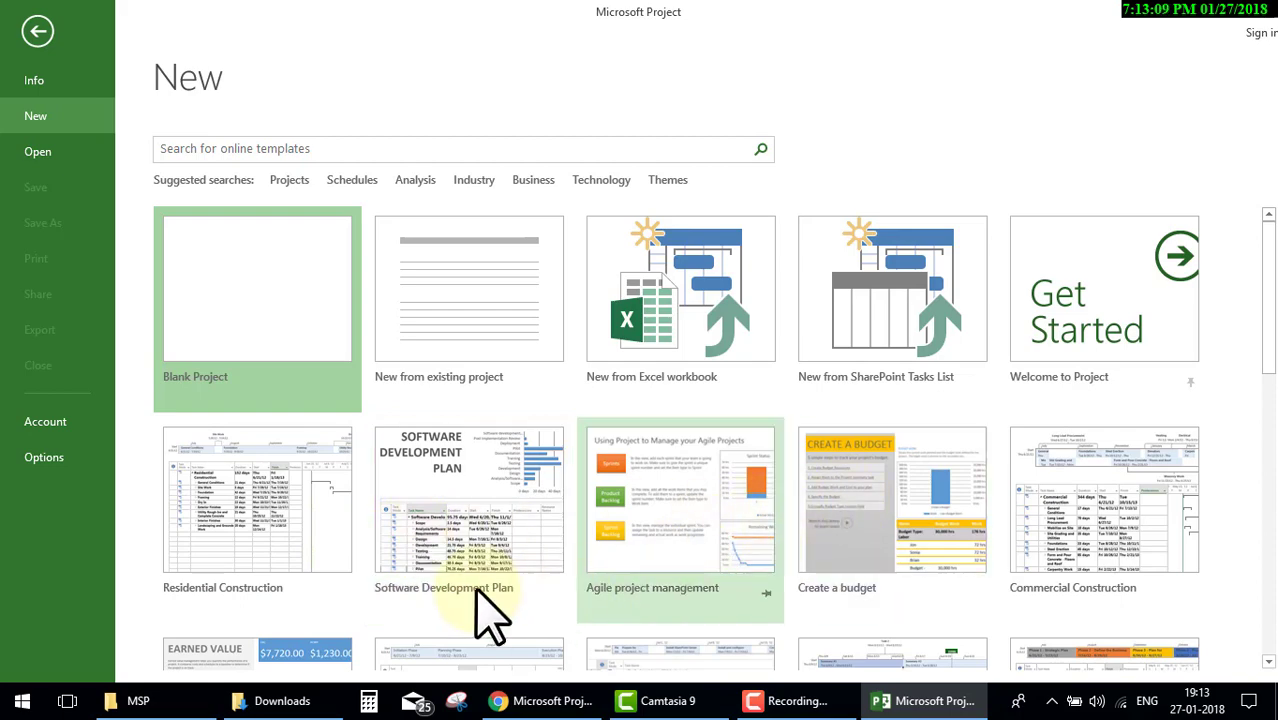
pyautogui.scroll(-2, 825, 582)
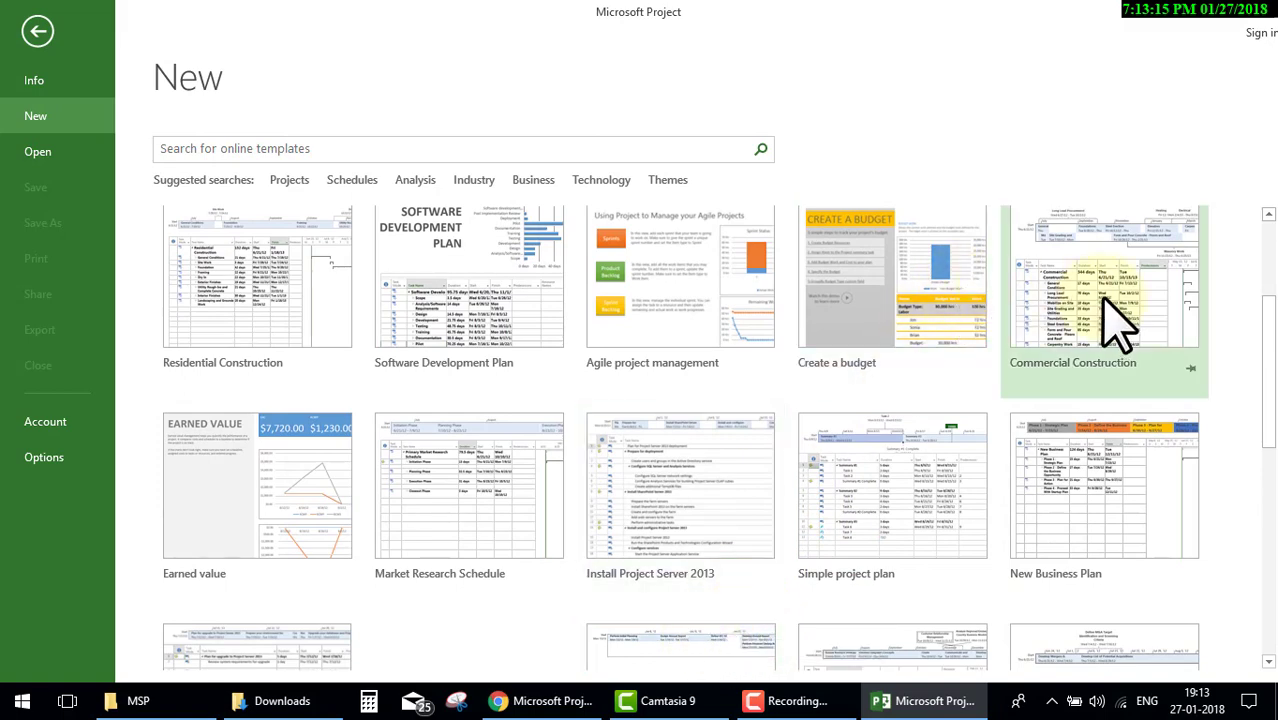
pyautogui.click(482, 548)
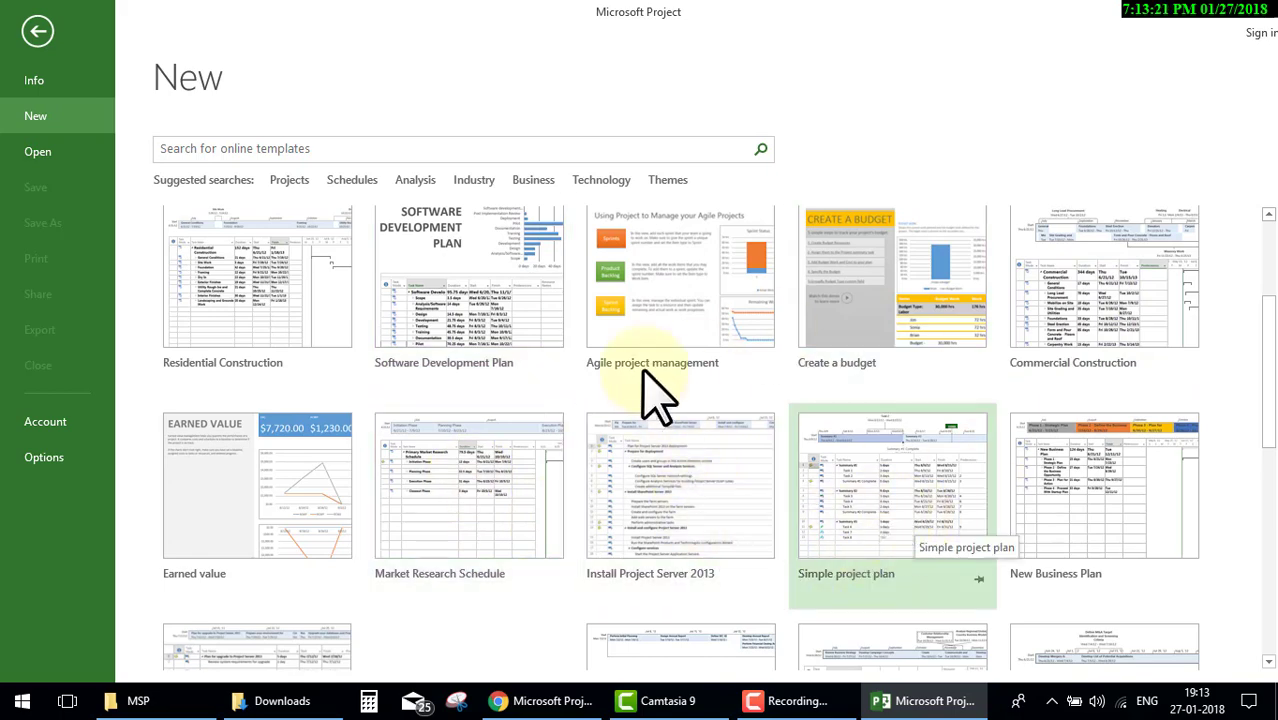
pyautogui.scroll(3, 708, 224)
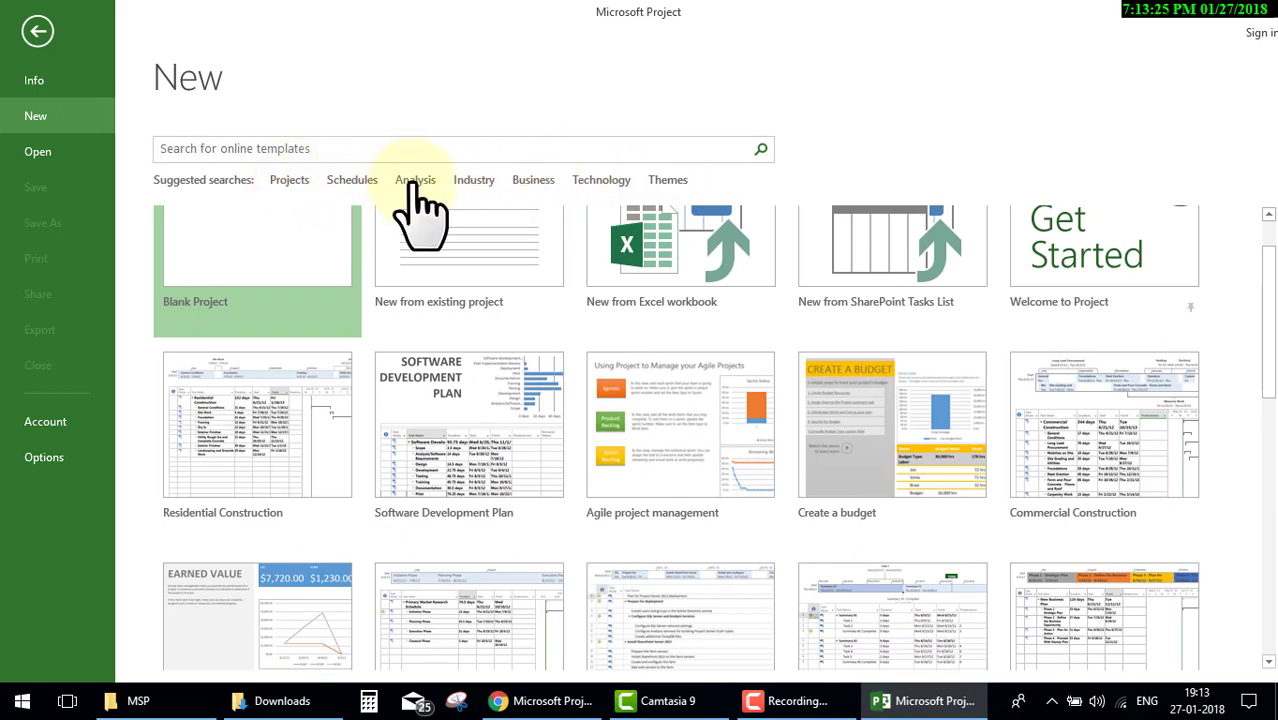
pyautogui.click(664, 182)
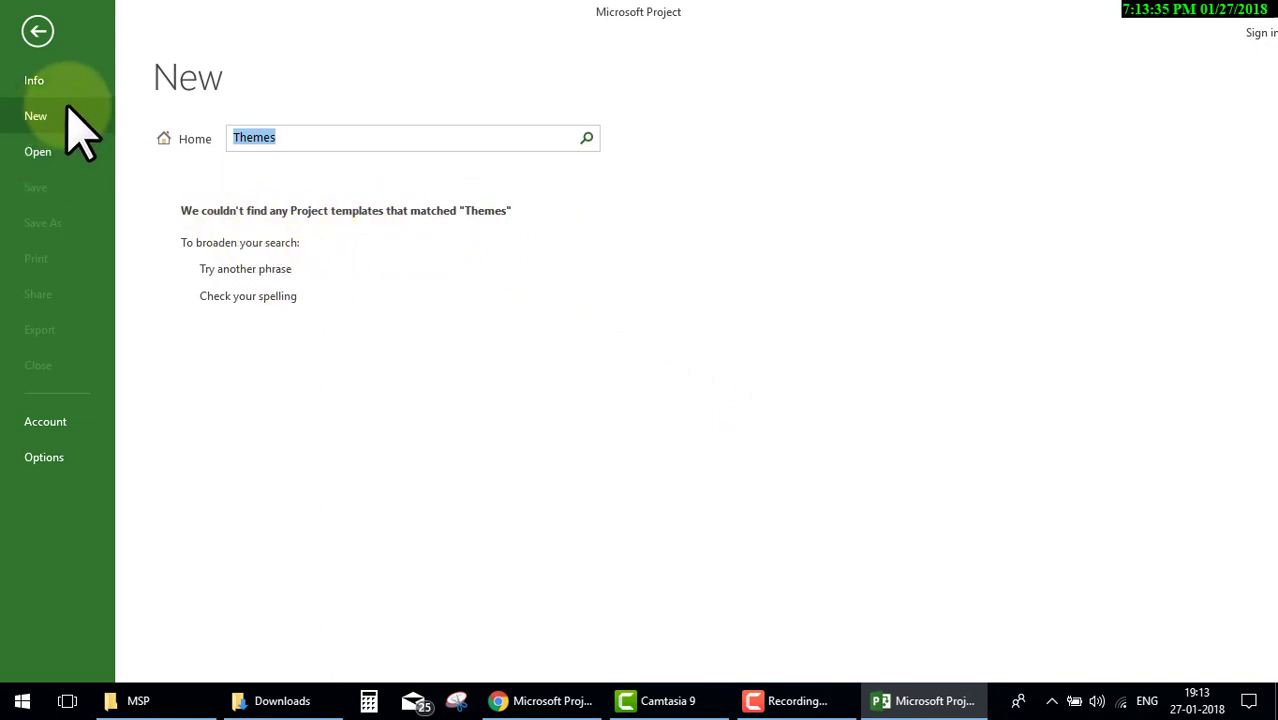
pyautogui.click(183, 141)
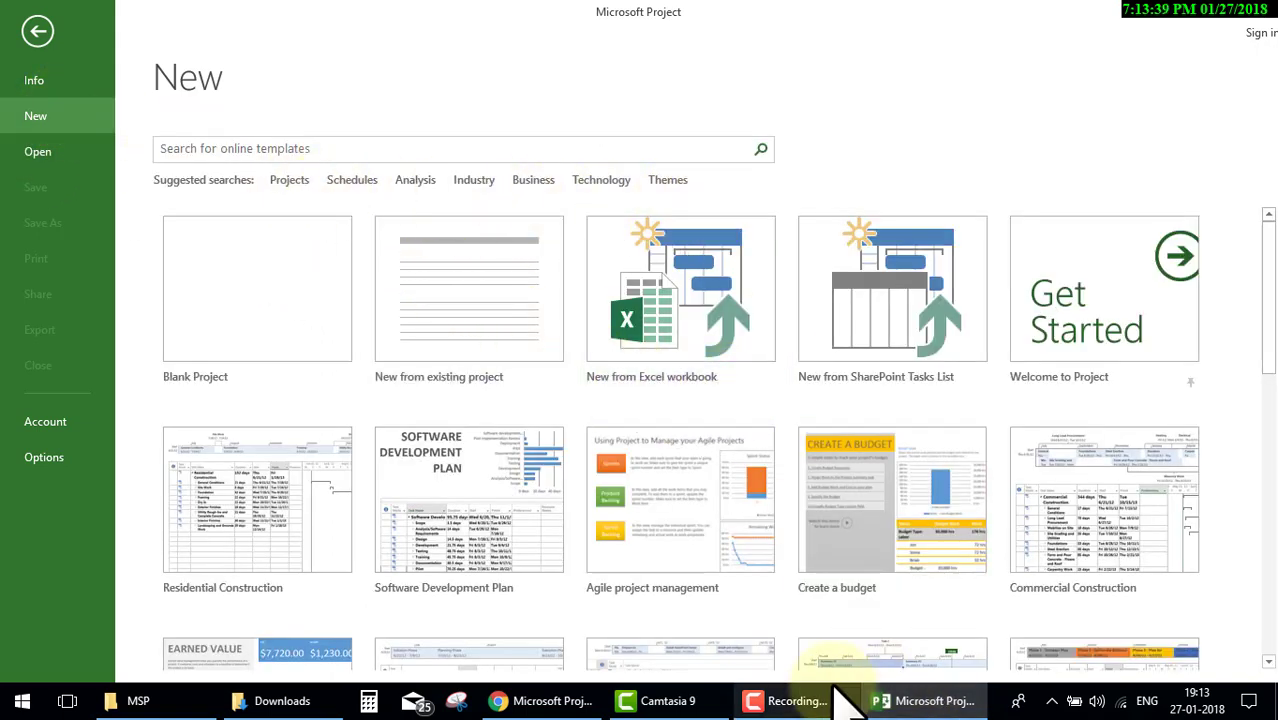
pyautogui.moveTo(826, 703)
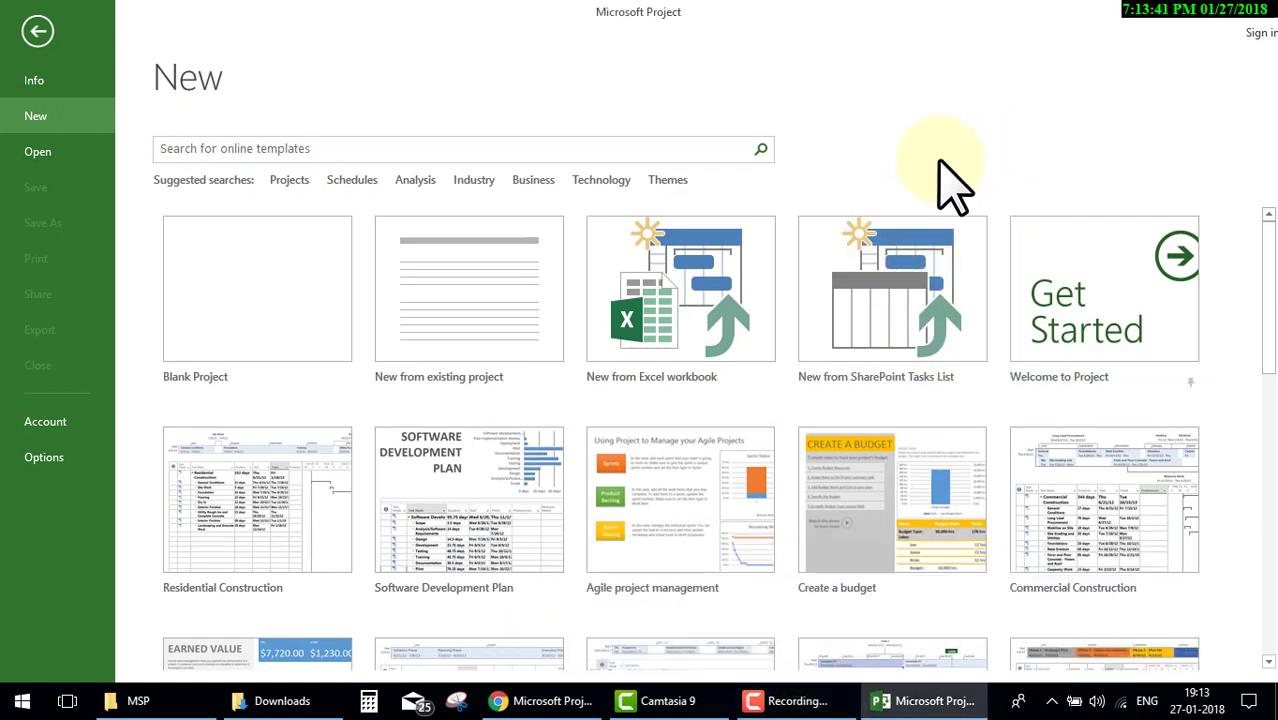